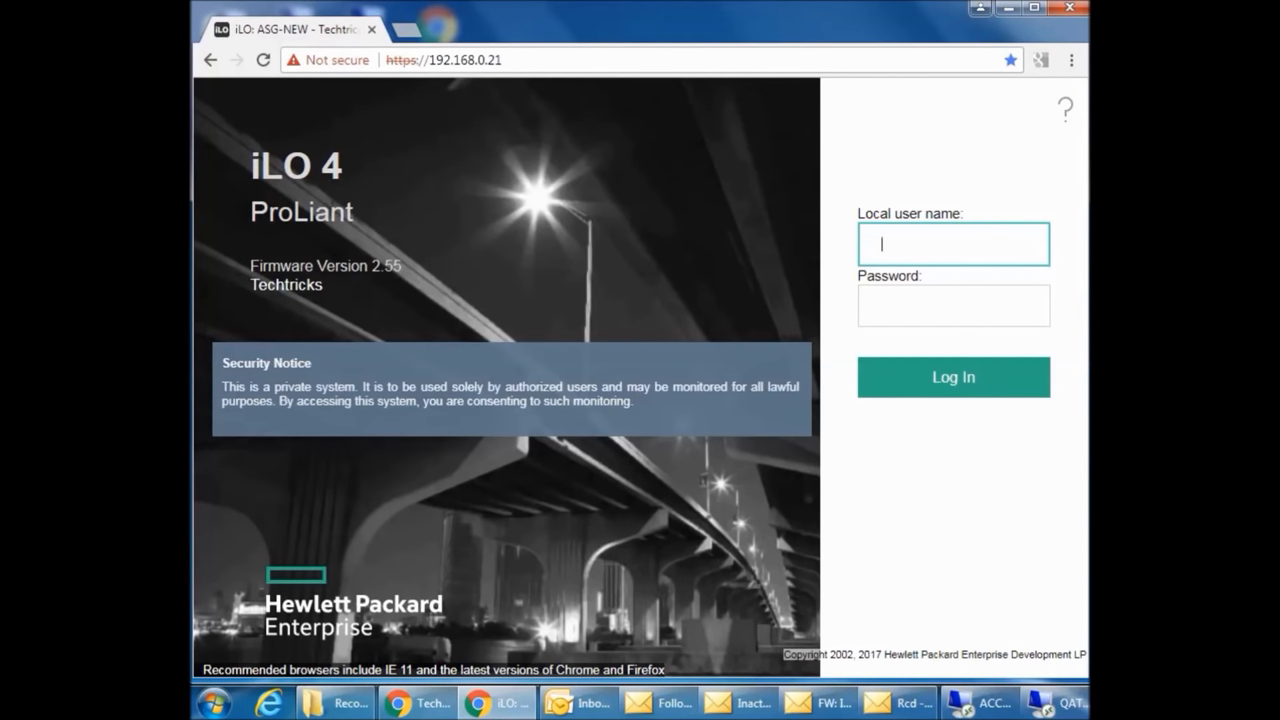
- Sign in to iLO 4 as administrator with the account password
{"action": "type", "text": "administrator"}
{"action": "key", "text": "Tab"}
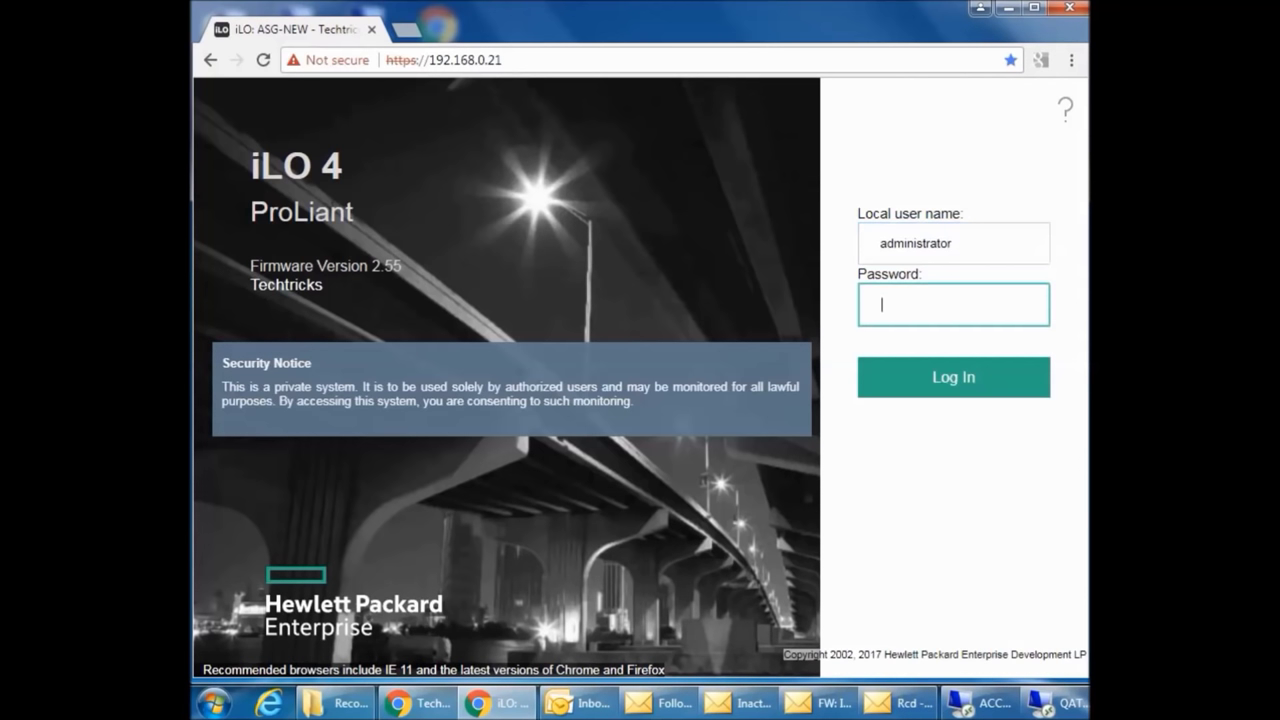
{"action": "type", "text": "•••••••••"}
{"action": "key", "text": "Return"}
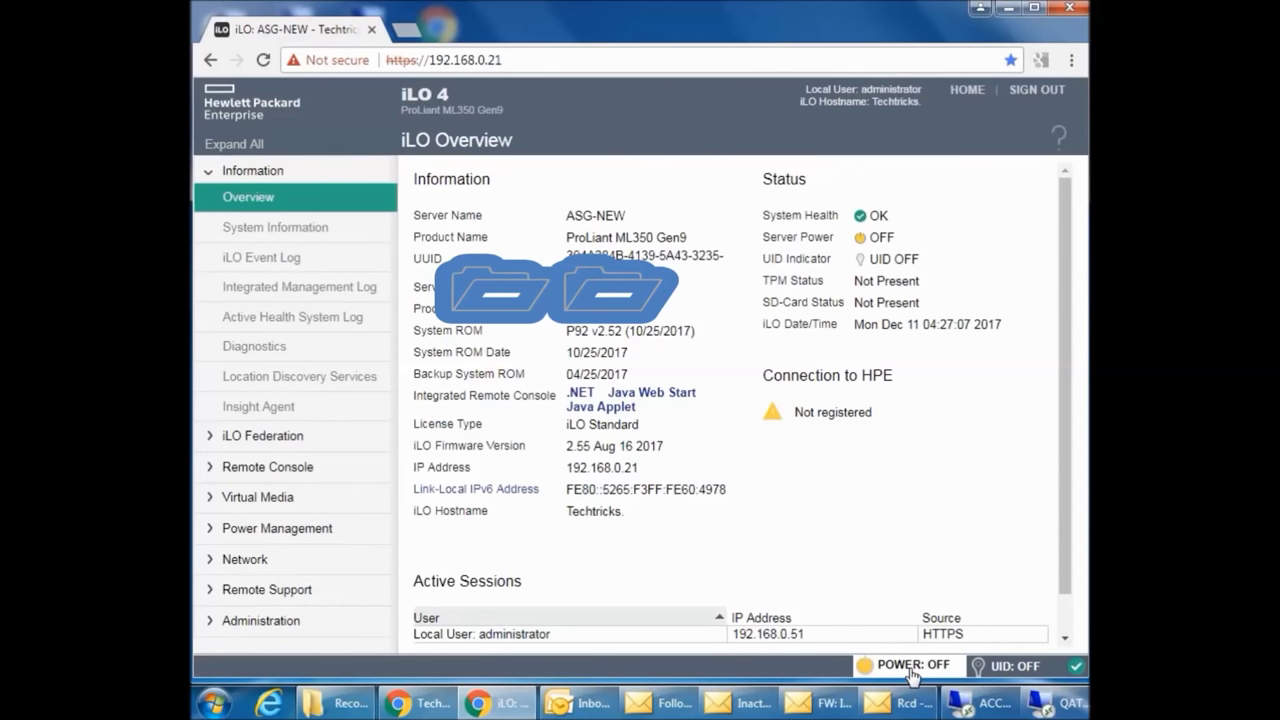
- Switch the server on with a confirmed Momentary Press of the virtual power button
{"action": "left_click", "coordinate": [912, 665]}
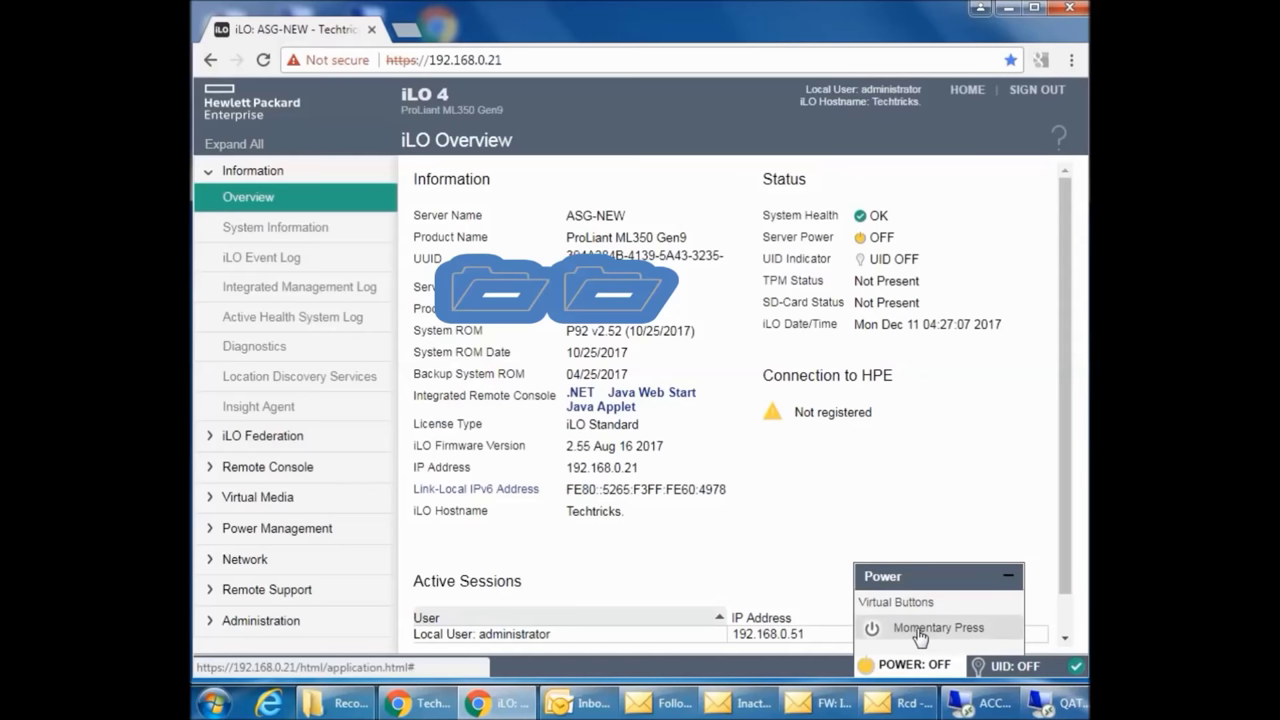
{"action": "left_click", "coordinate": [928, 630]}
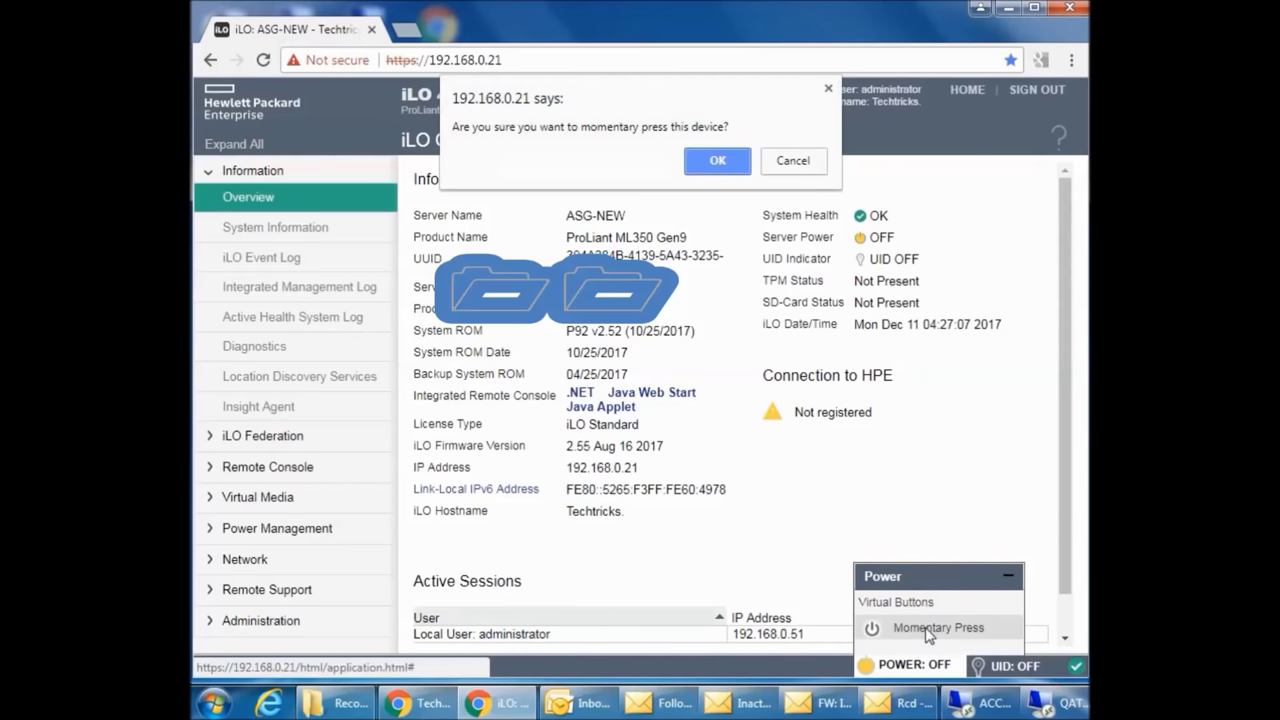
{"action": "left_click", "coordinate": [706, 161]}
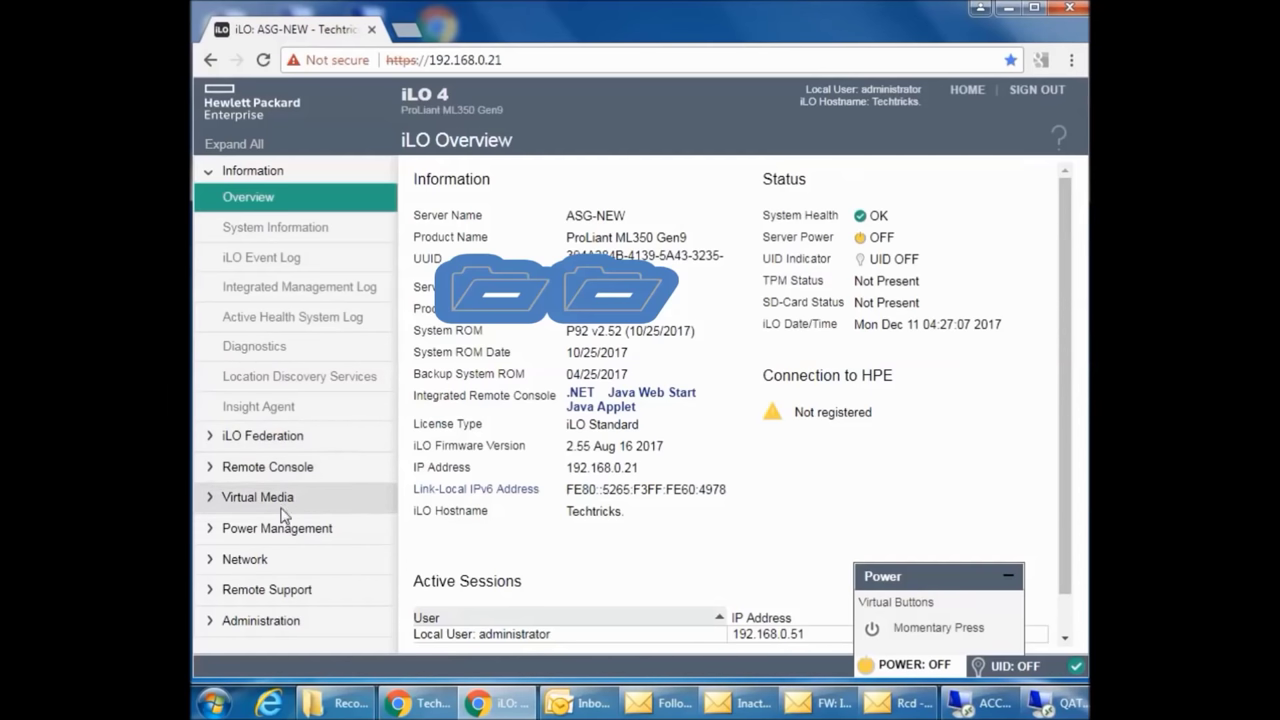
- Launch the Java Web Start remote console for ASG-NEW, accepting the .jnlp and certificate prompts
{"action": "left_click", "coordinate": [269, 470]}
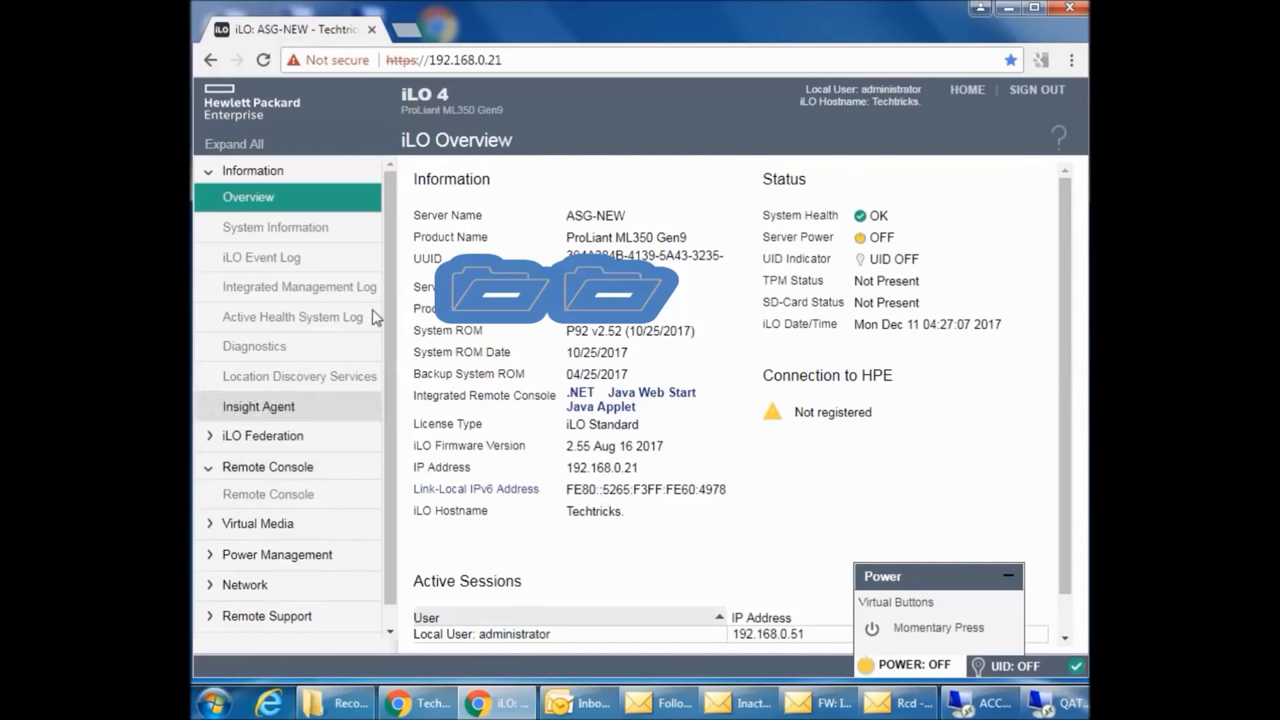
{"action": "left_click", "coordinate": [284, 481]}
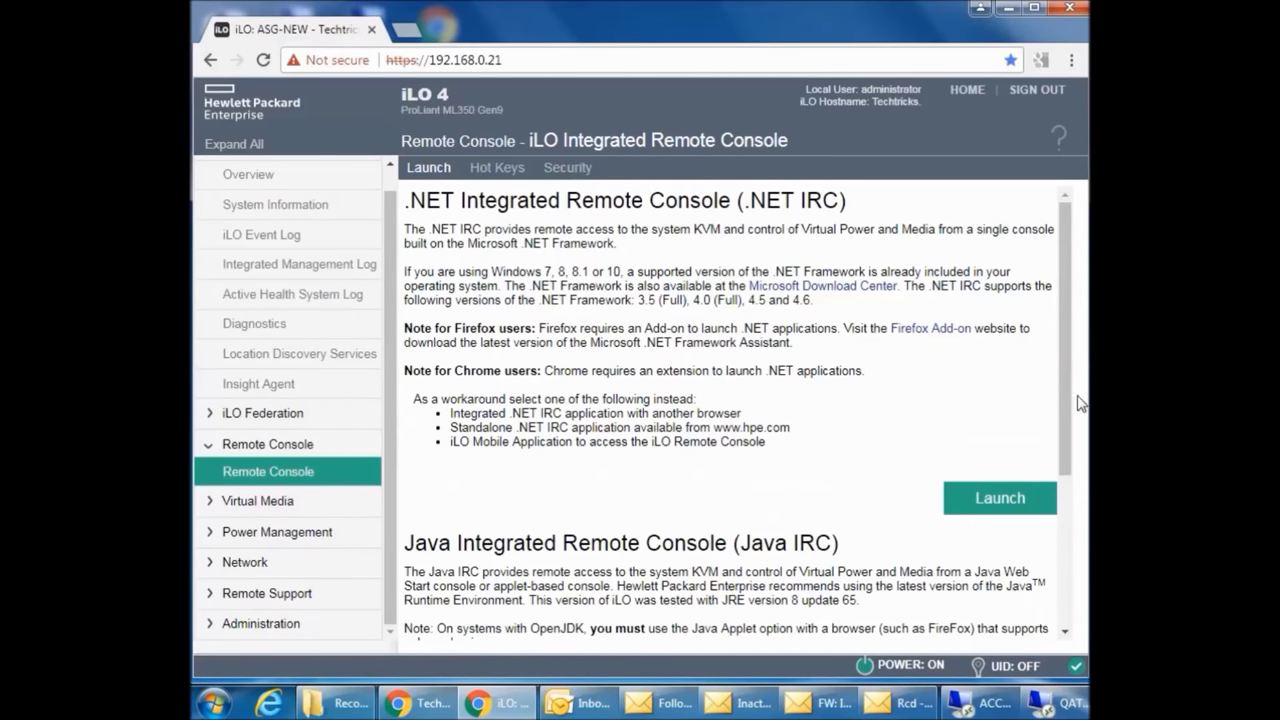
{"action": "left_click_drag", "start_coordinate": [1068, 365], "coordinate": [1057, 530]}
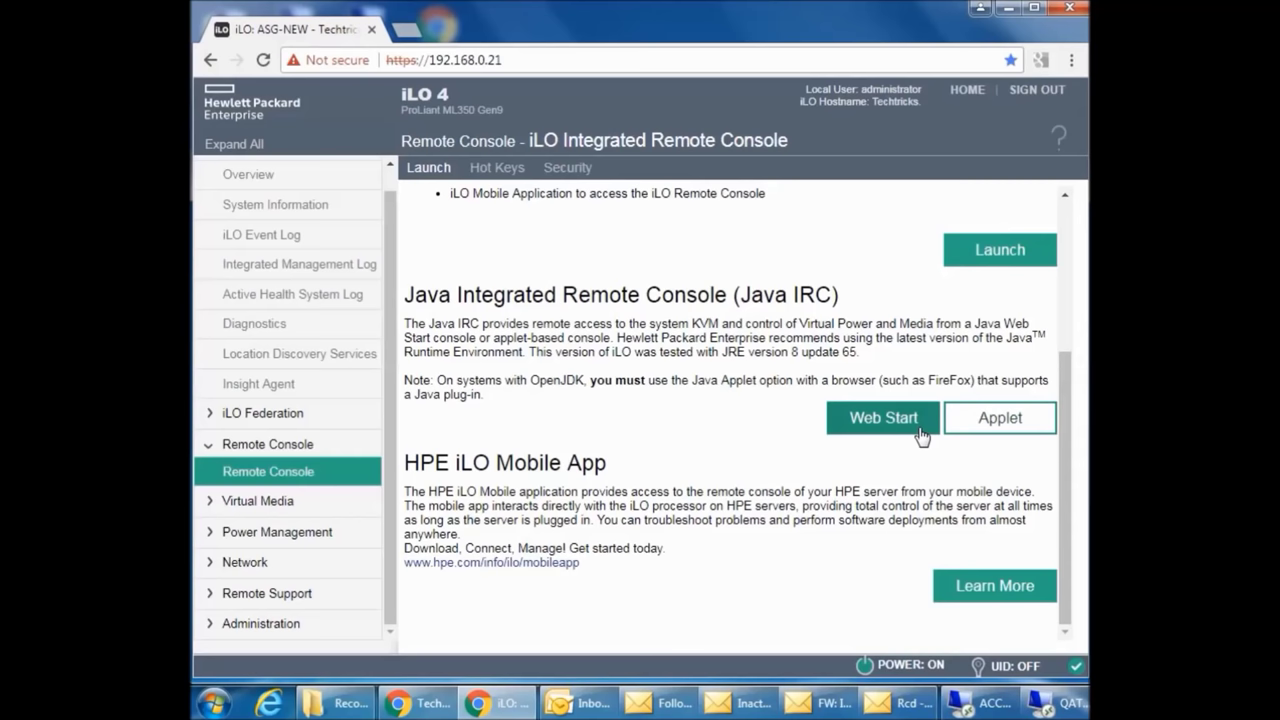
{"action": "left_click", "coordinate": [883, 418]}
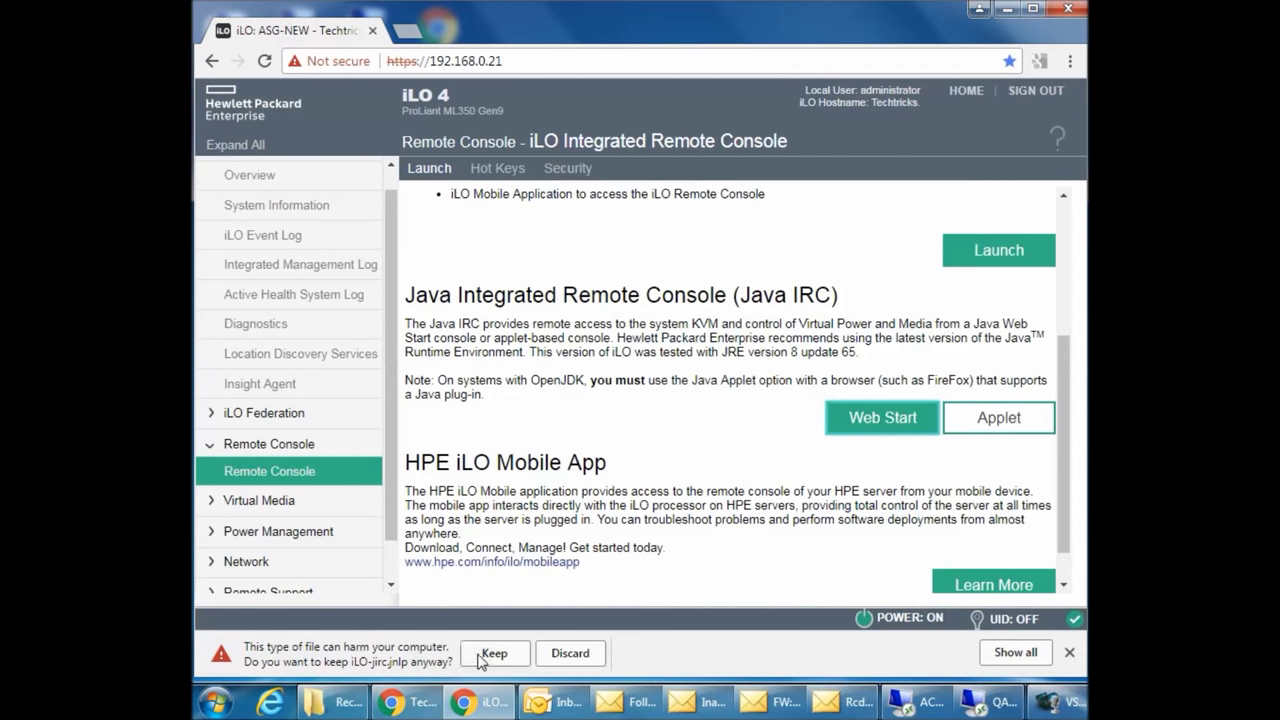
{"action": "left_click", "coordinate": [490, 654]}
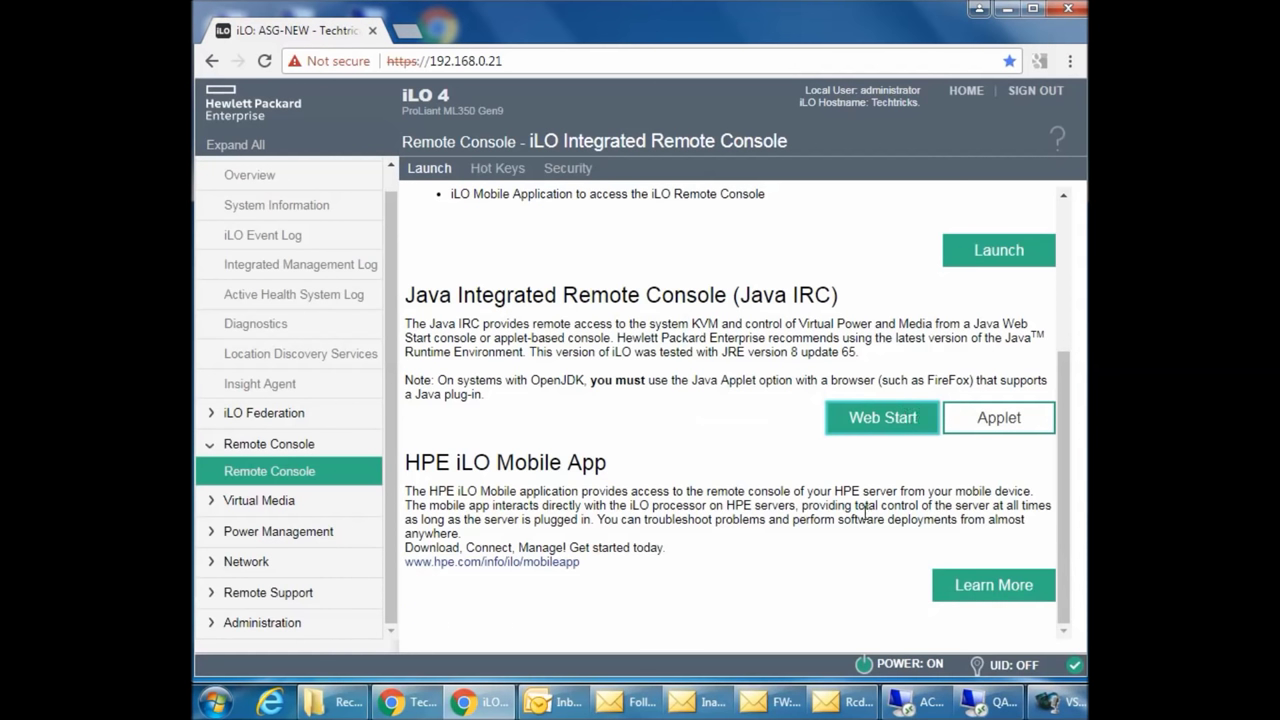
{"action": "left_click", "coordinate": [746, 390]}
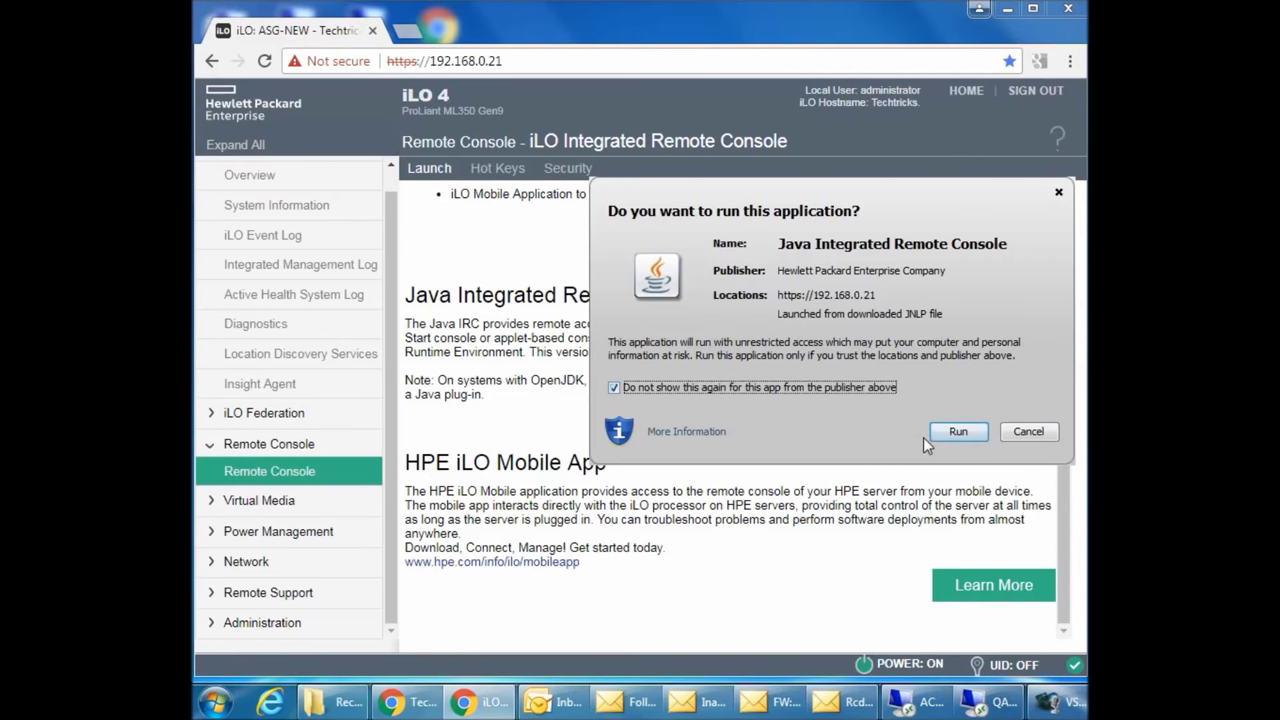
{"action": "left_click", "coordinate": [934, 436]}
{"action": "left_click", "coordinate": [963, 409]}
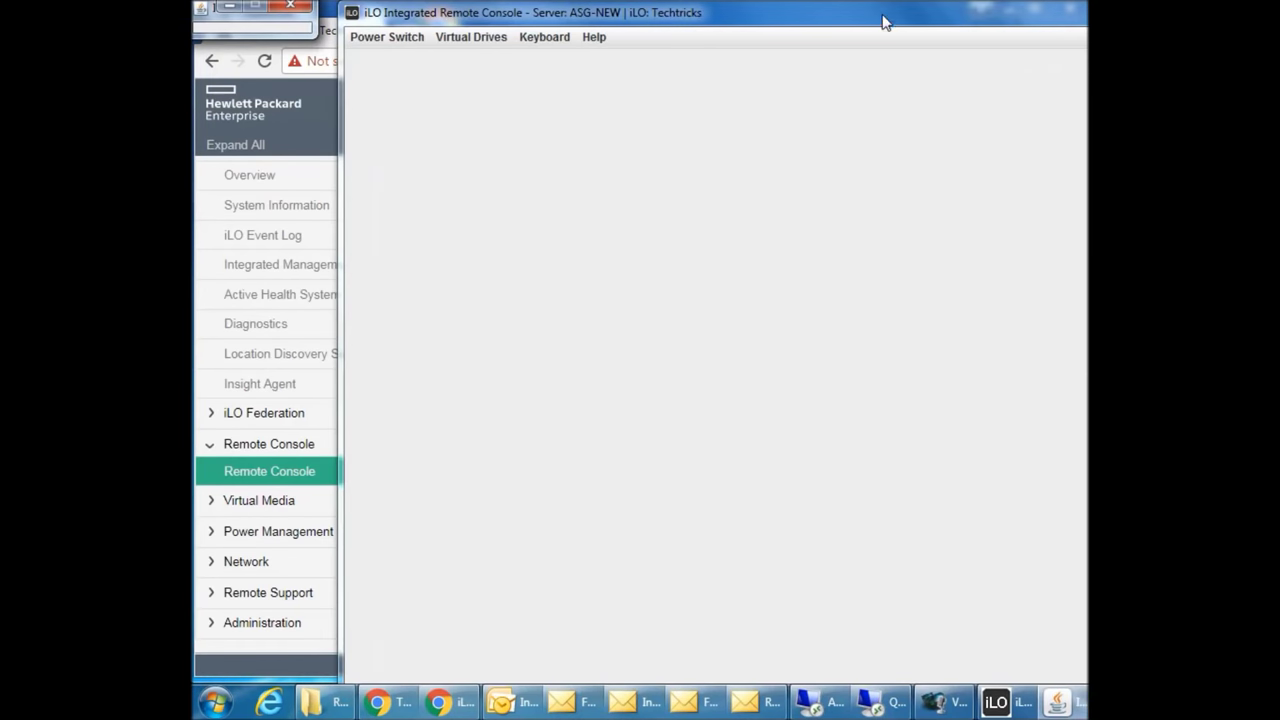
{"action": "left_click_drag", "start_coordinate": [883, 20], "coordinate": [712, 22]}
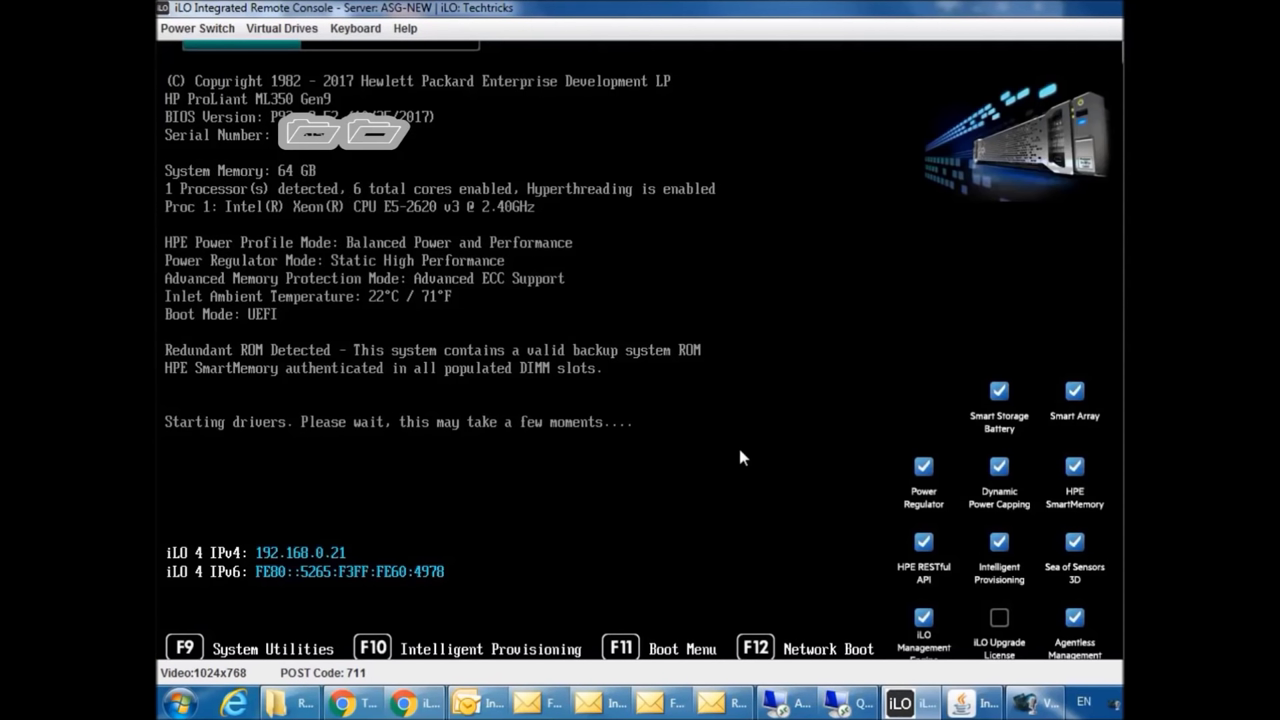
- Press F11 during POST to bring up the One-Time Boot Menu
{"action": "key", "text": "F11"}
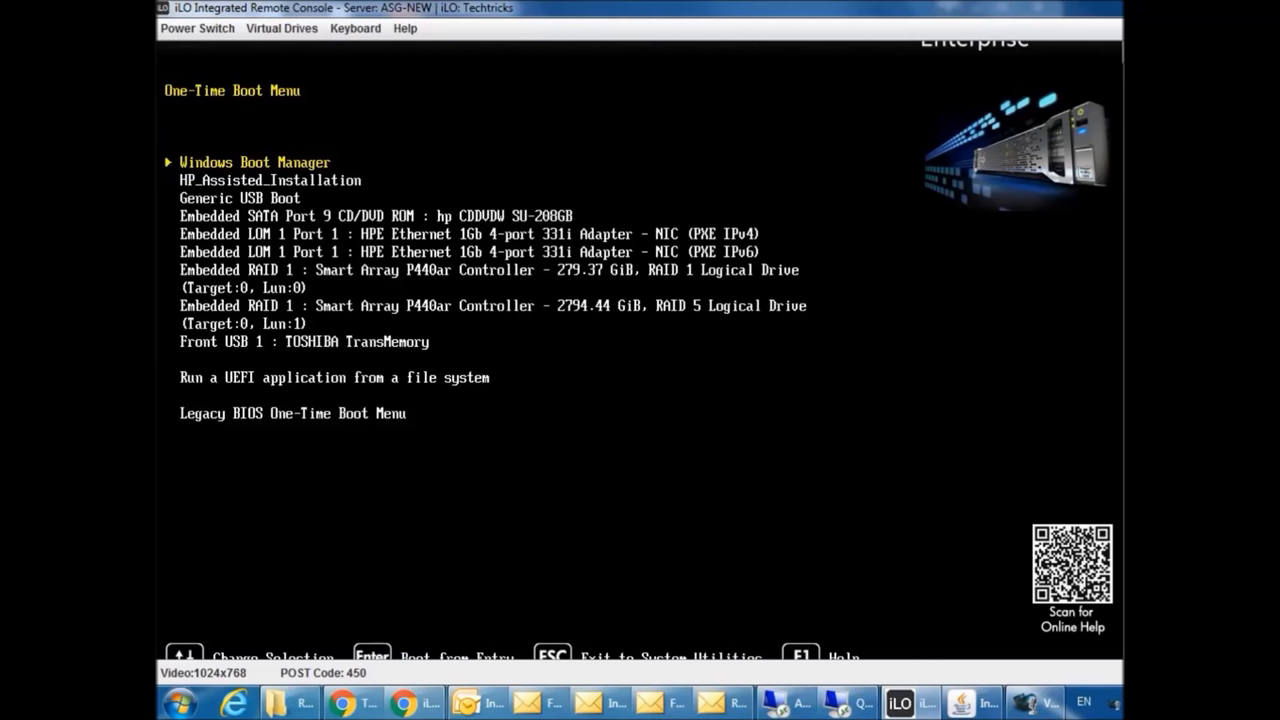
- Highlight Front USB 1 : TOSHIBA TransMemory in the boot menu and boot from it
{"action": "key", "text": "Down"}
{"action": "key", "text": "Down"}
{"action": "key", "text": "Down"}
{"action": "key", "text": "Down"}
{"action": "key", "text": "Down"}
{"action": "key", "text": "Down"}
{"action": "key", "text": "Down"}
{"action": "key", "text": "Down"}
{"action": "key", "text": "Down"}
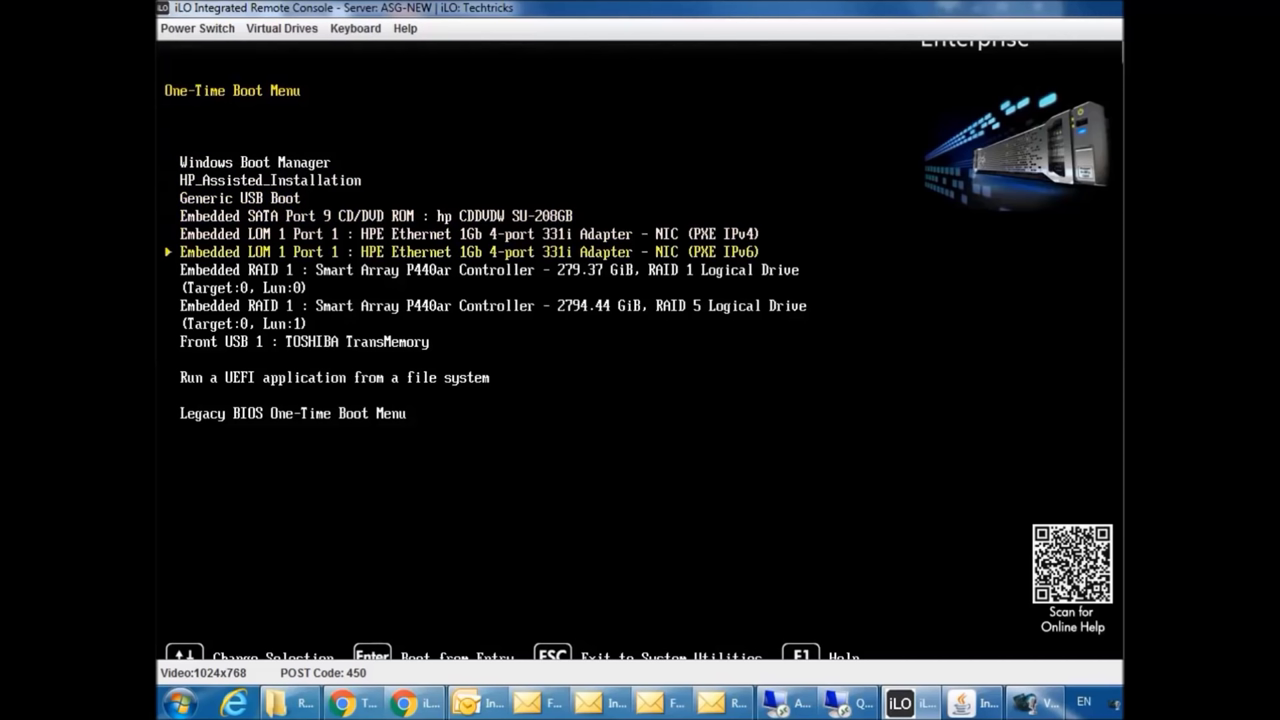
{"action": "key", "text": "Up"}
{"action": "key", "text": "Up"}
{"action": "key", "text": "Up"}
{"action": "key", "text": "Up"}
{"action": "key", "text": "Up"}
{"action": "key", "text": "Up"}
{"action": "key", "text": "Up"}
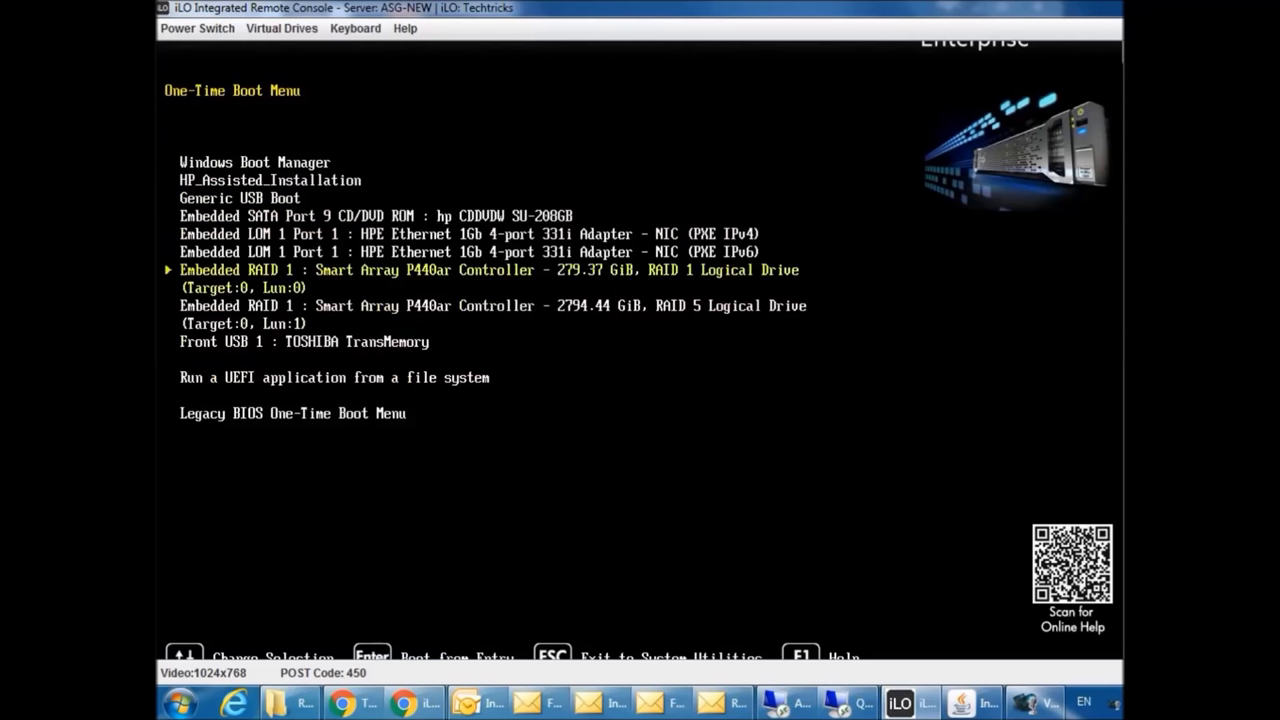
{"action": "key", "text": "Down"}
{"action": "key", "text": "Down"}
{"action": "key", "text": "Down"}
{"action": "key", "text": "Down"}
{"action": "key", "text": "Down"}
{"action": "key", "text": "Down"}
{"action": "key", "text": "Down"}
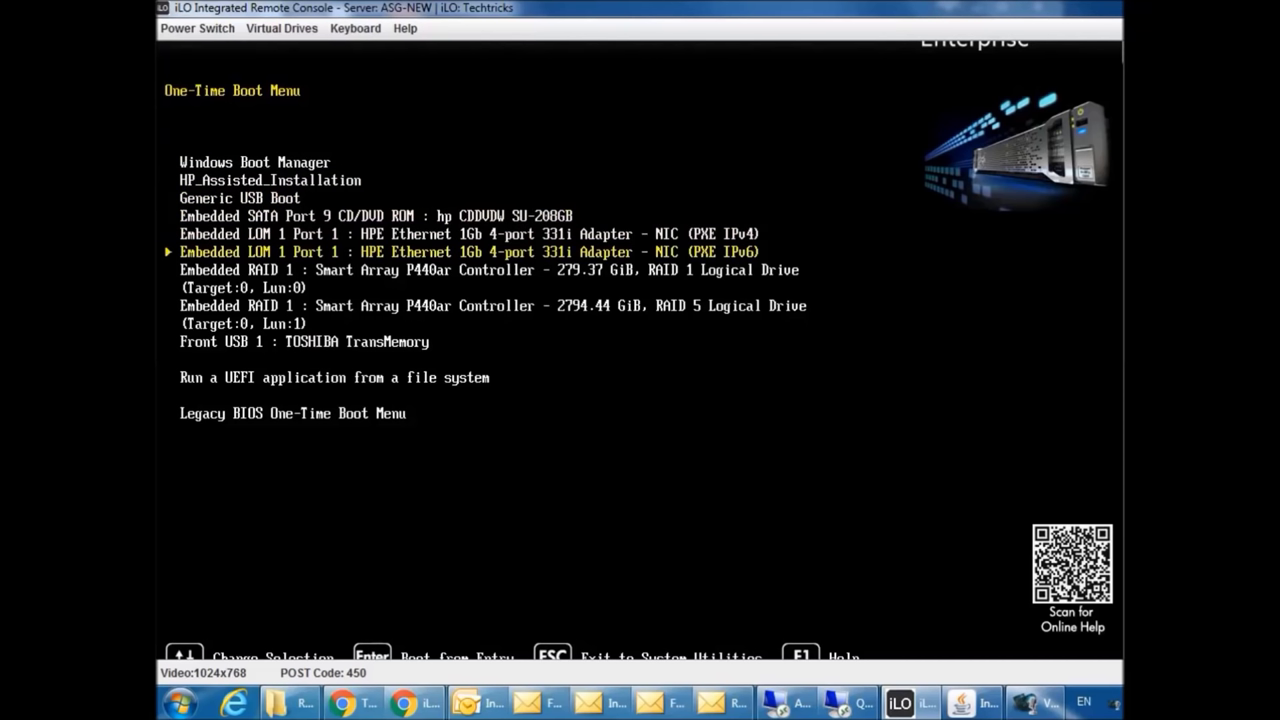
{"action": "key", "text": "Up"}
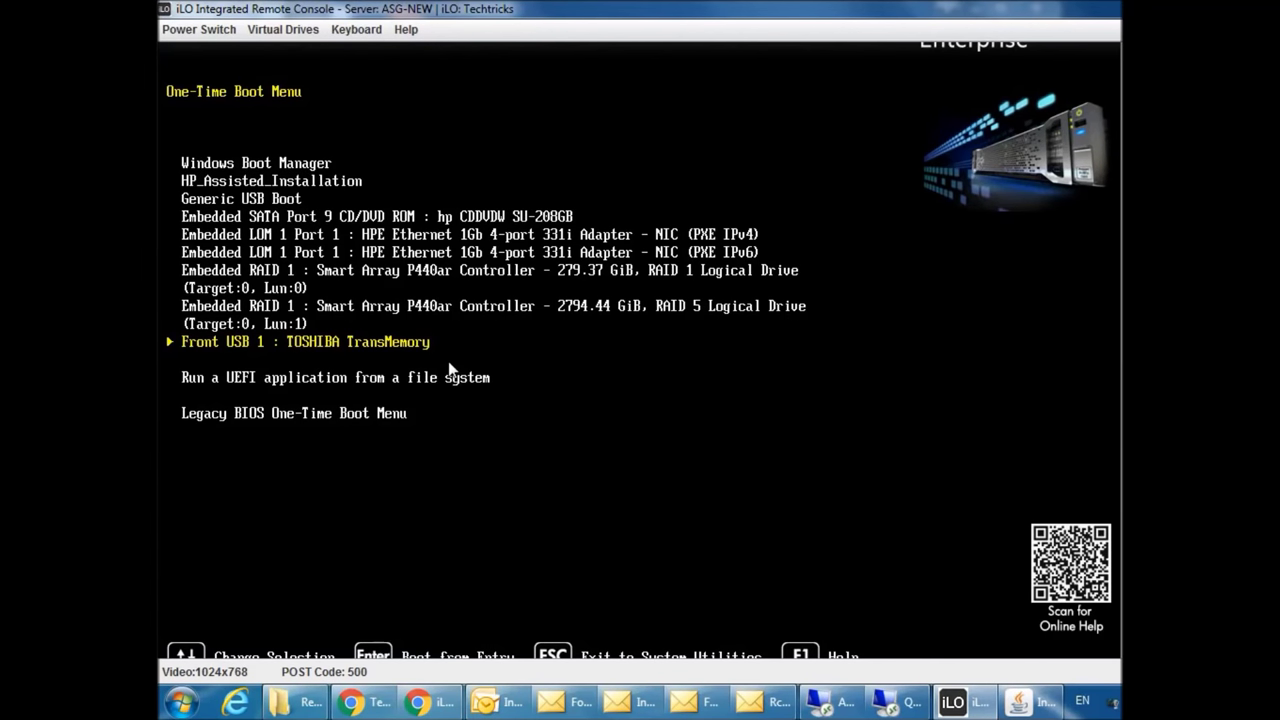
{"action": "key", "text": "Return"}
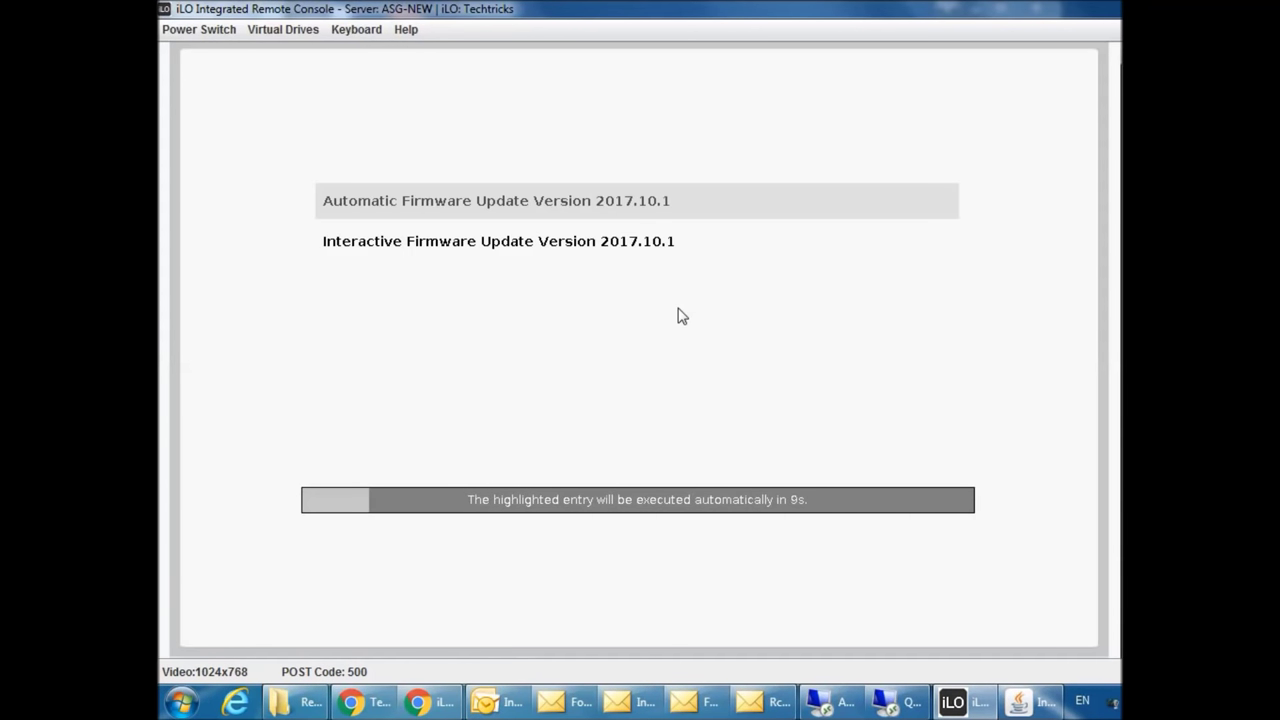
- Select Interactive Firmware Update Version 2017.10.1 from the USB firmware menu and start it
{"action": "key", "text": "Down"}
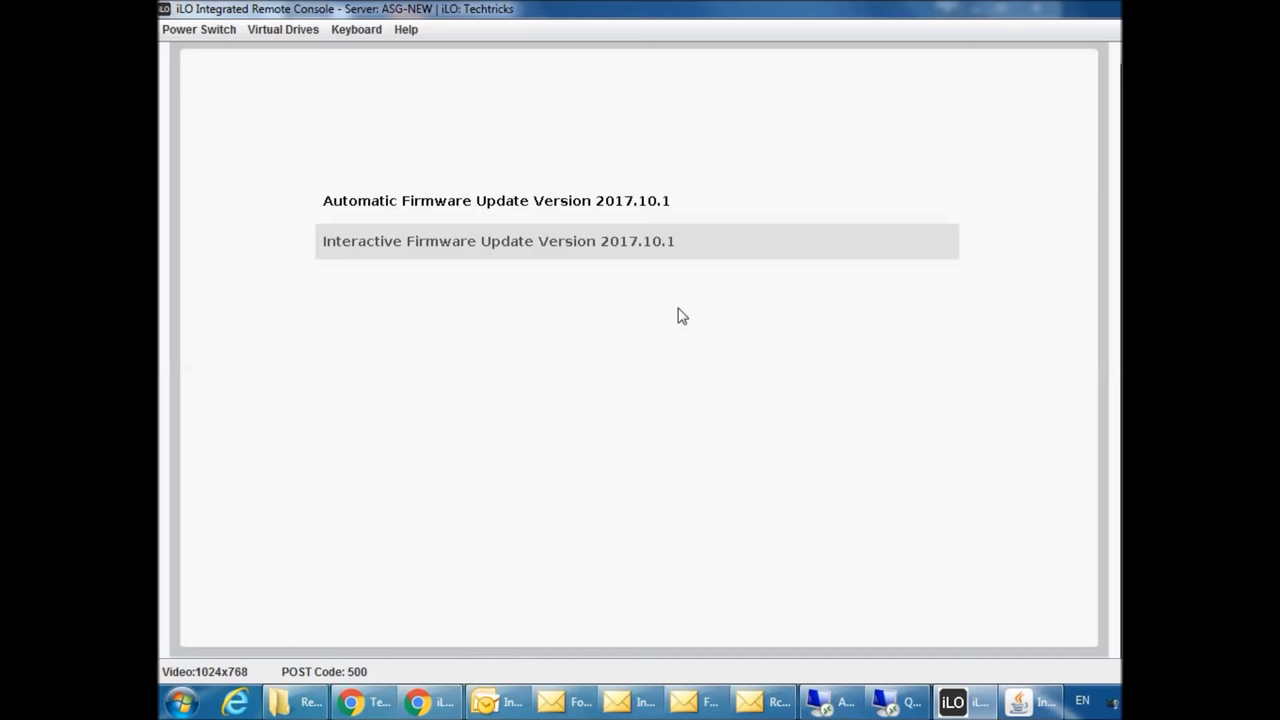
{"action": "key", "text": "Up"}
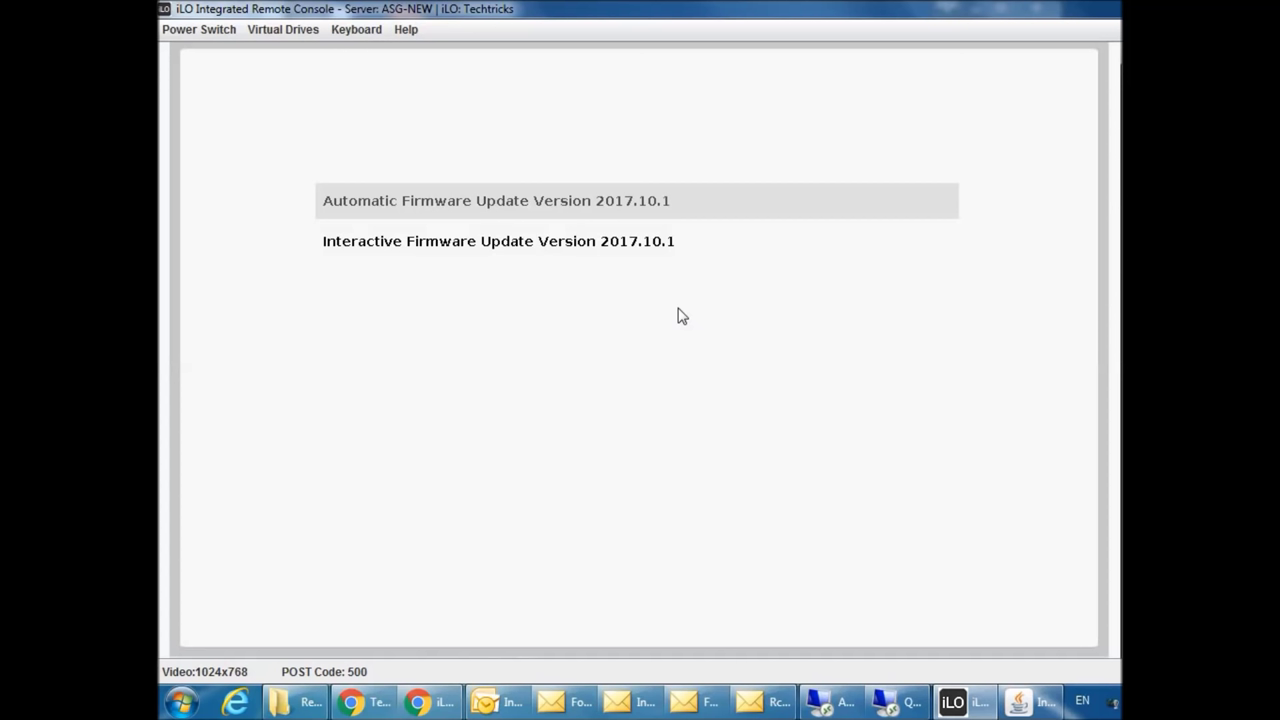
{"action": "key", "text": "Down"}
{"action": "key", "text": "Up"}
{"action": "key", "text": "Down"}
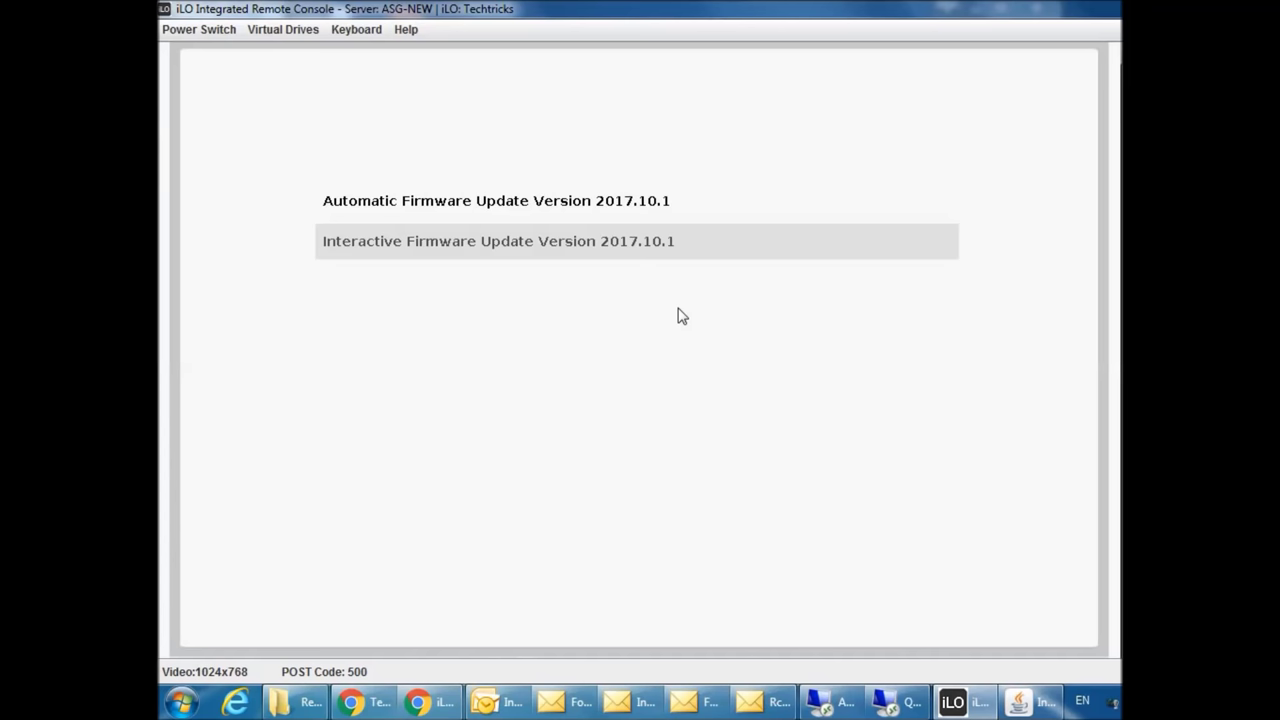
{"action": "key", "text": "Return"}
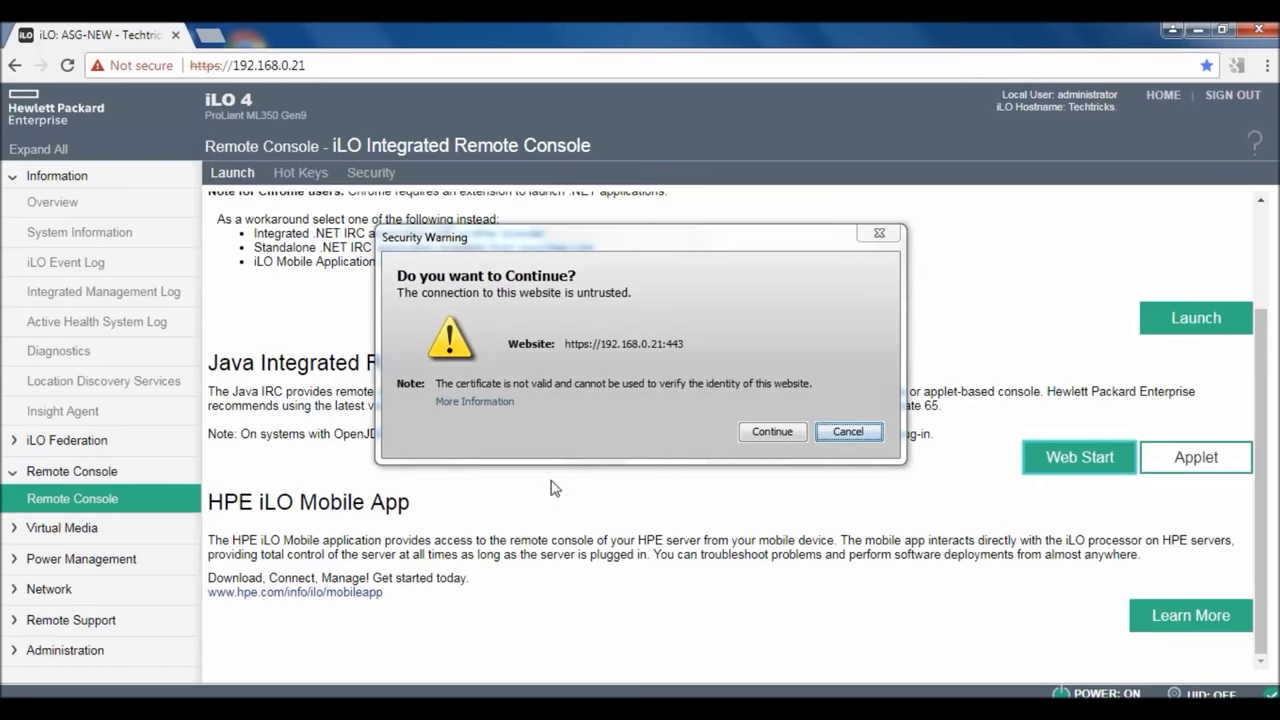
- Reopen the console past the certificate warning, maximize it, accept the SPP EULA, and continue
{"action": "left_click", "coordinate": [766, 434]}
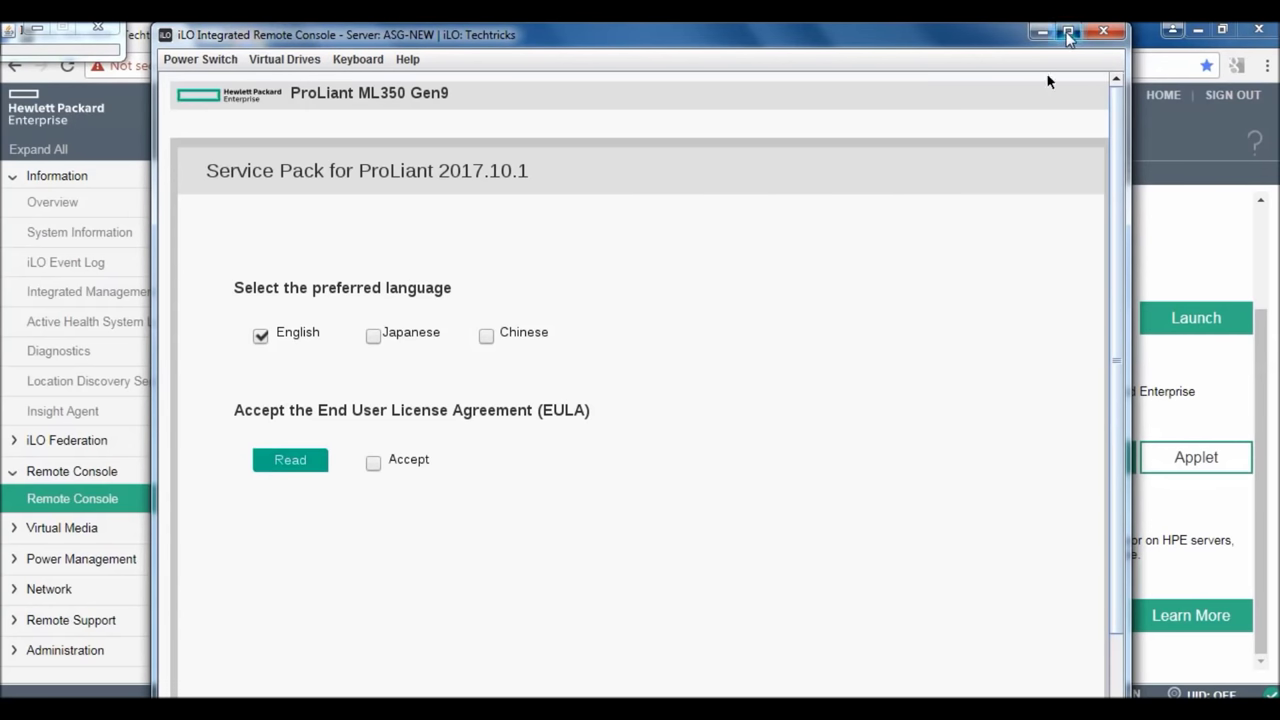
{"action": "left_click", "coordinate": [1068, 31]}
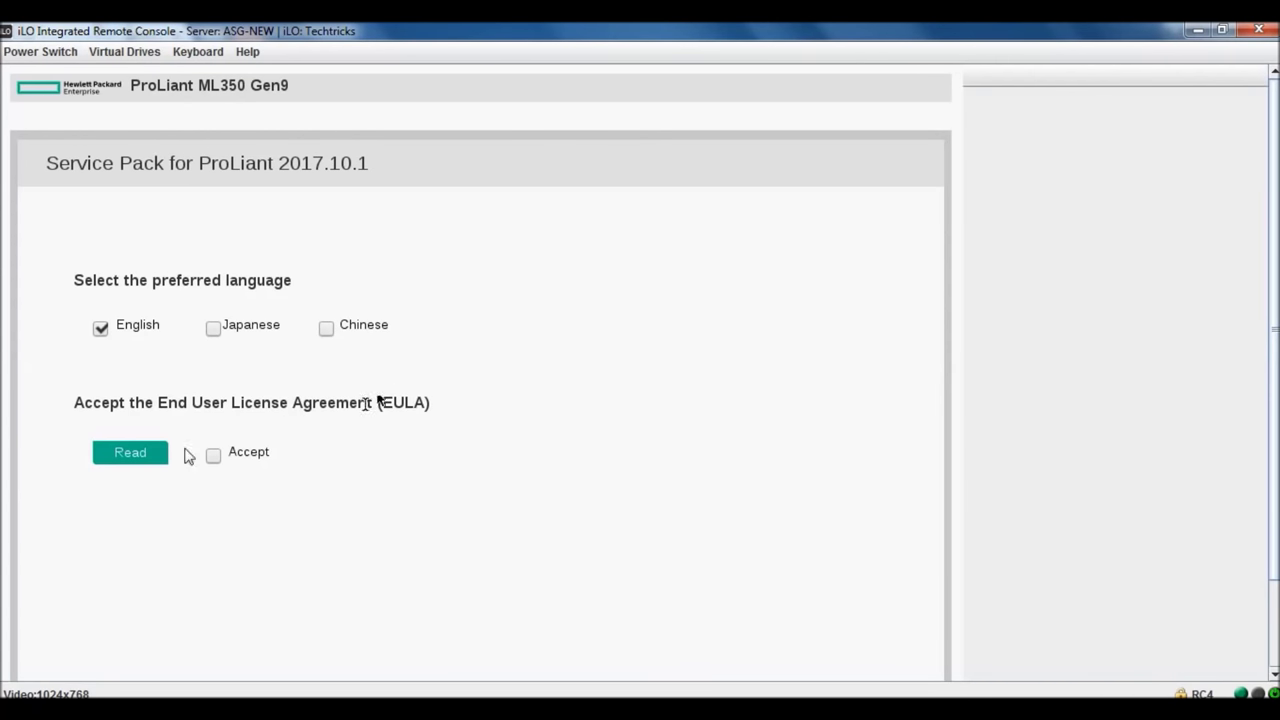
{"action": "left_click", "coordinate": [216, 456]}
{"action": "scroll", "coordinate": [914, 331], "scroll_direction": "down", "scroll_amount": 3}
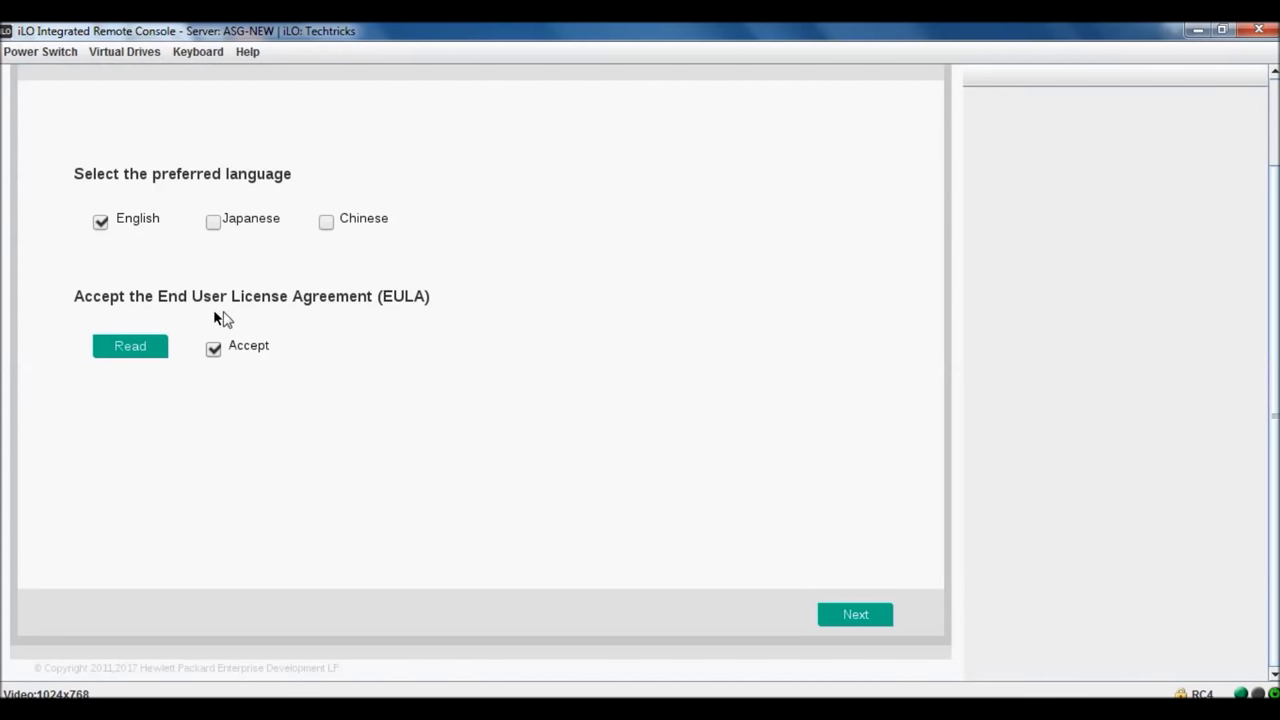
{"action": "left_click", "coordinate": [843, 613]}
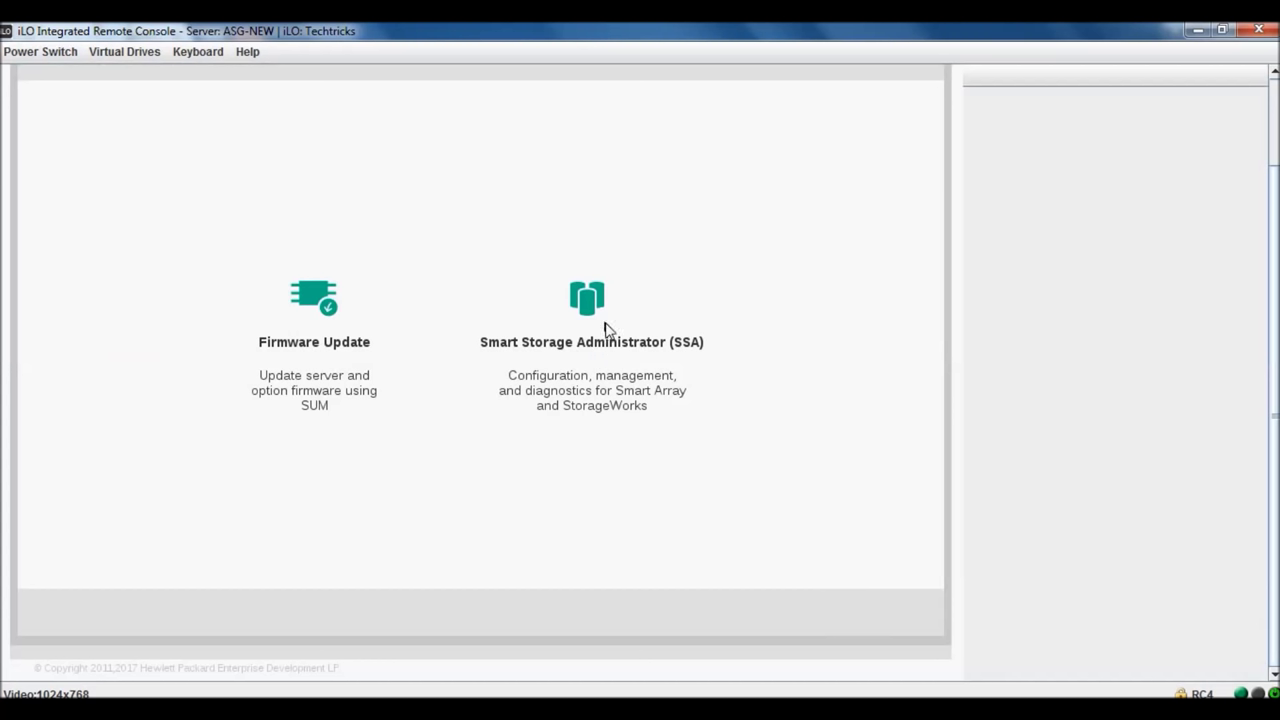
- Start Firmware Update in Smart Update Manager and follow the baseline inventory, briefly checking Help
{"action": "left_click", "coordinate": [323, 297]}
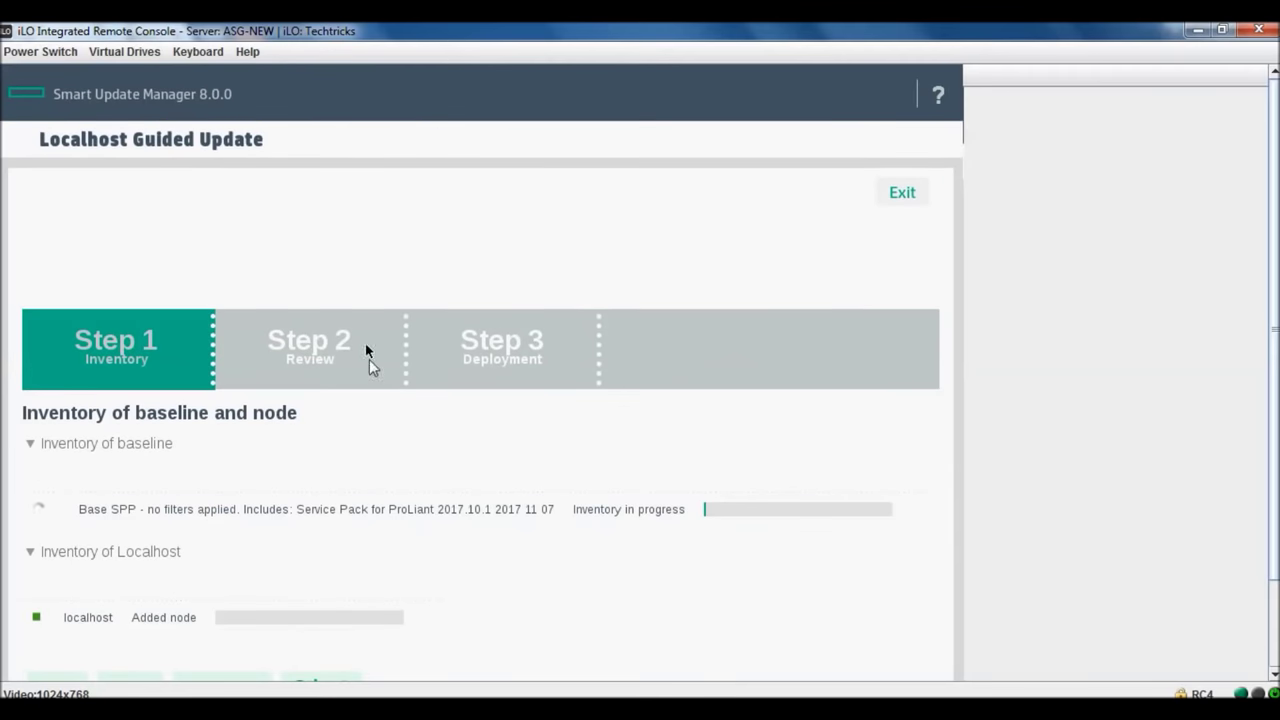
{"action": "scroll", "coordinate": [1272, 236], "scroll_direction": "down", "scroll_amount": 2}
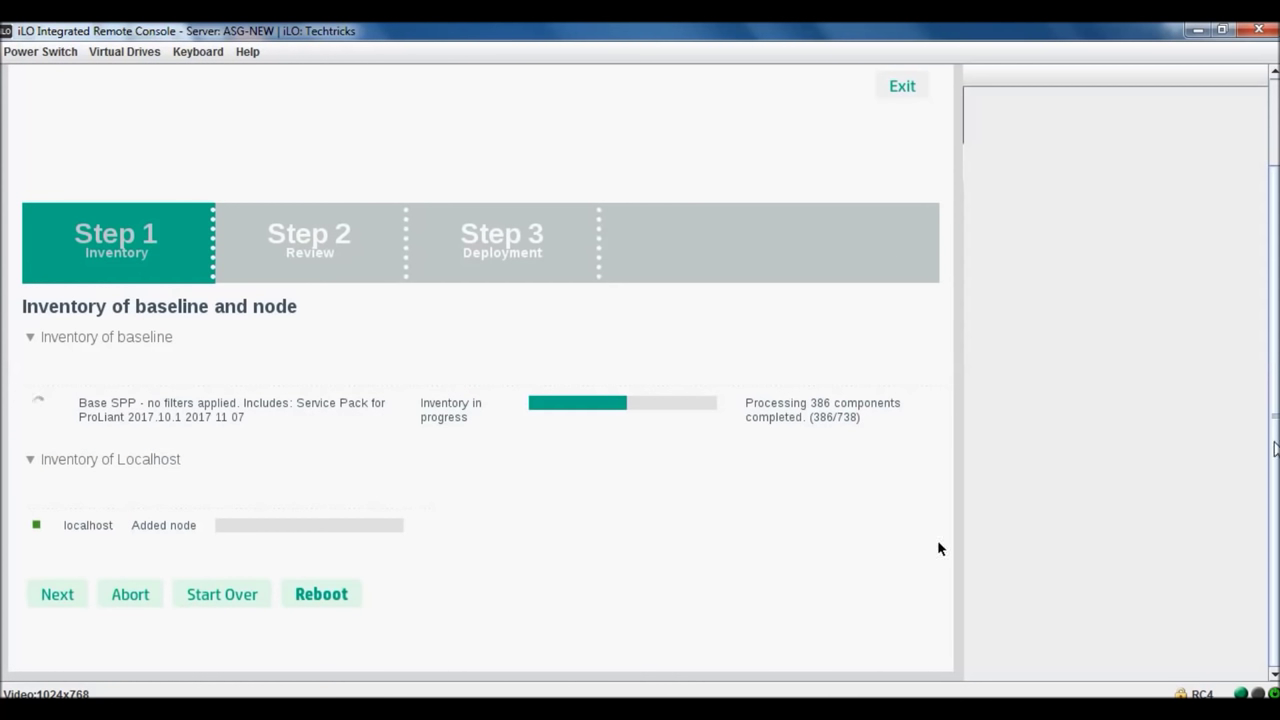
{"action": "scroll", "coordinate": [955, 543], "scroll_direction": "up", "scroll_amount": 2}
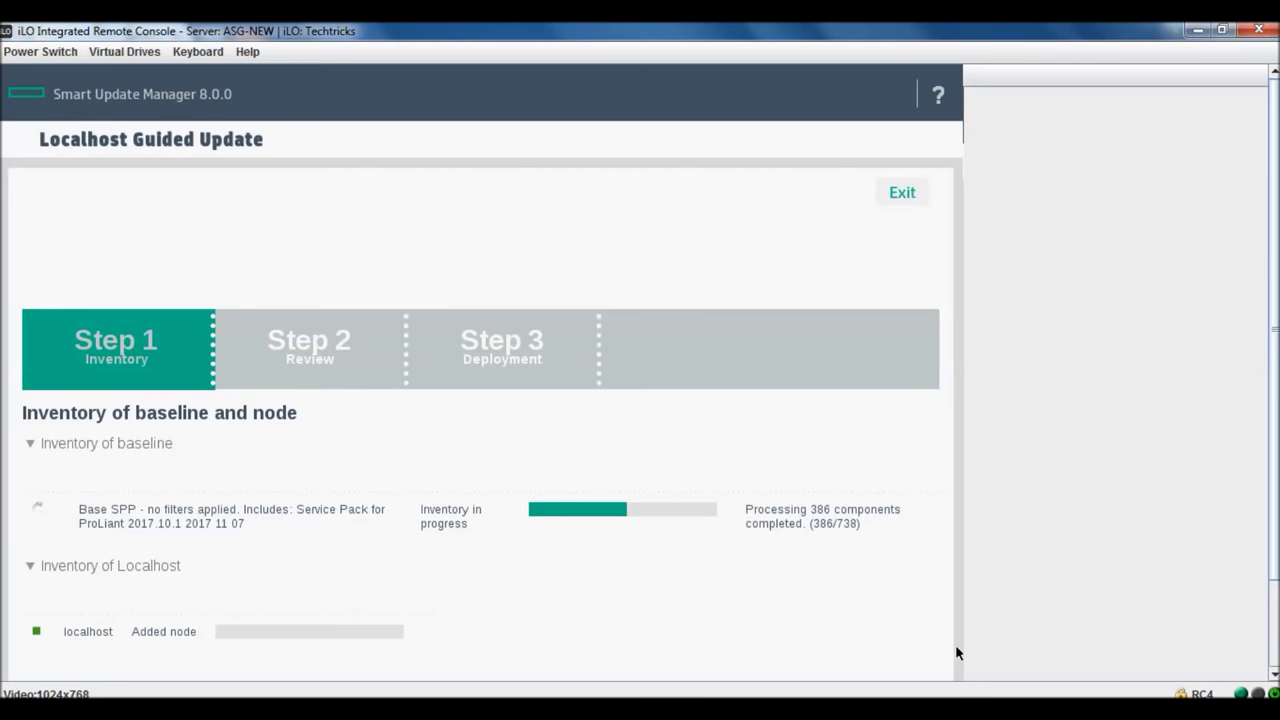
{"action": "left_click", "coordinate": [938, 94]}
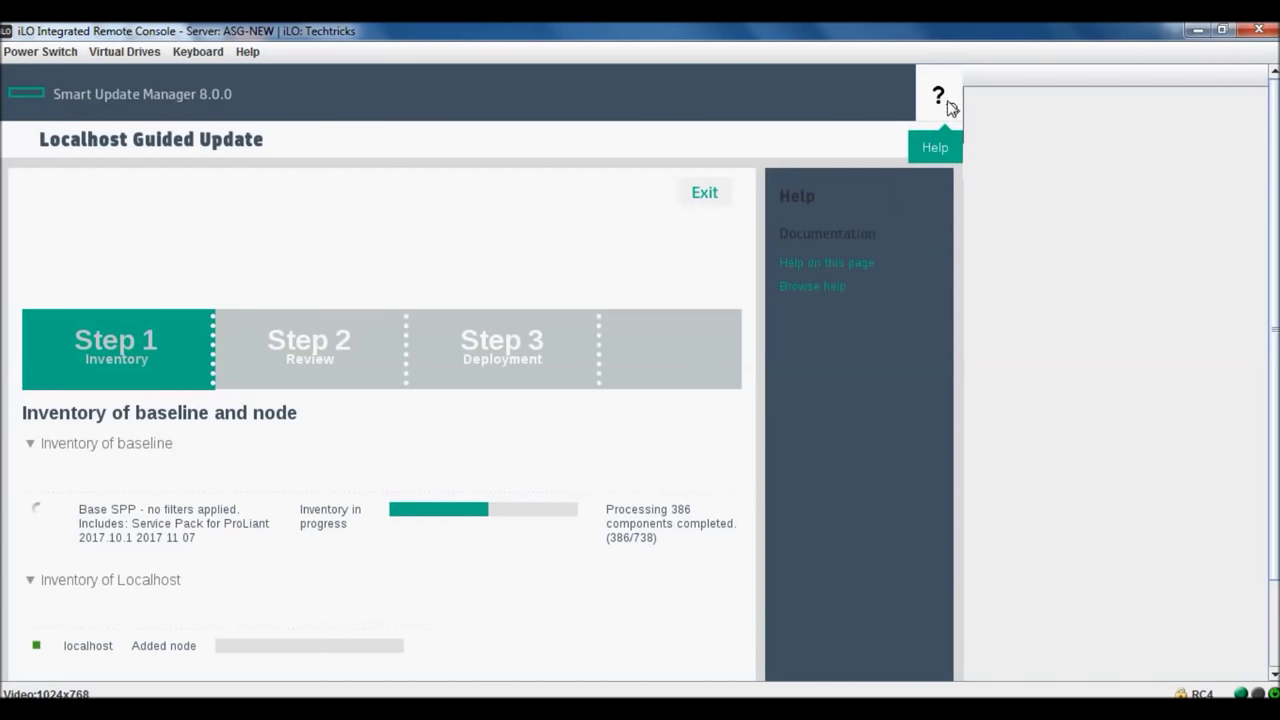
{"action": "left_click", "coordinate": [938, 94]}
{"action": "scroll", "coordinate": [1275, 298], "scroll_direction": "down", "scroll_amount": 1}
{"action": "scroll", "coordinate": [1275, 298], "scroll_direction": "down", "scroll_amount": 2}
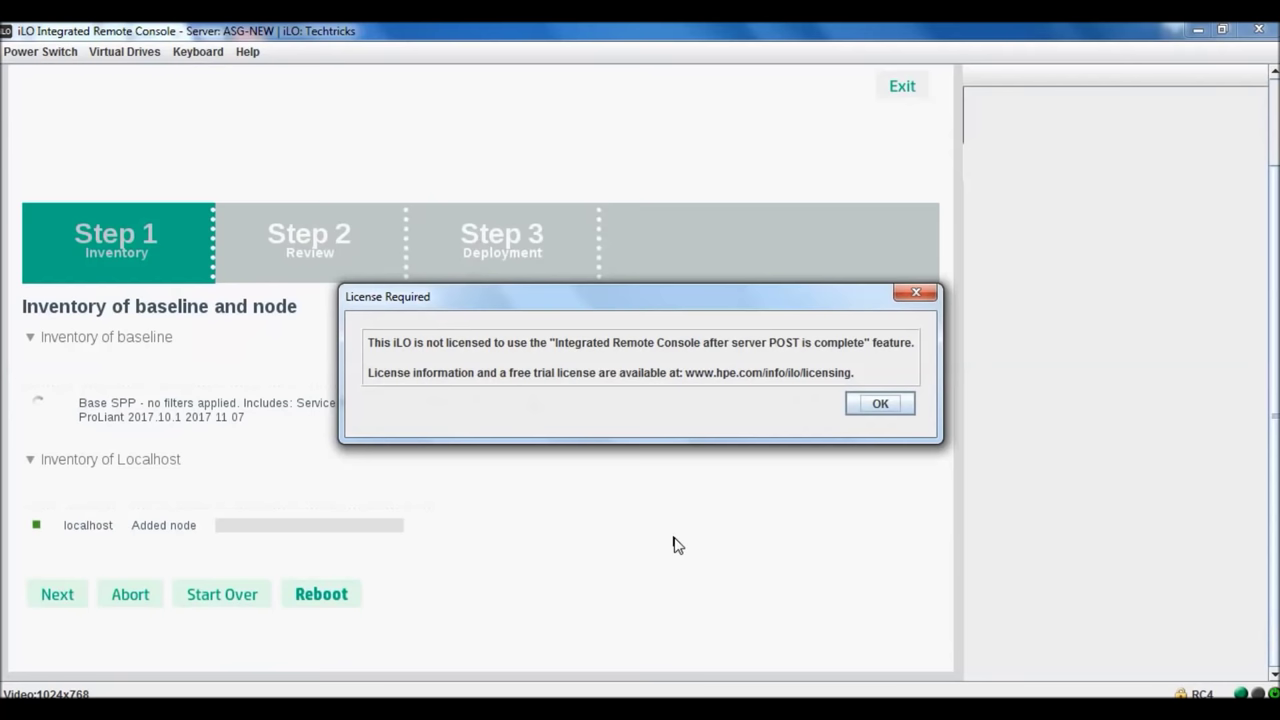
- Dismiss the License Required notice and let the localhost inventory finish at baseline 2017.10.1
{"action": "key", "text": "Return"}
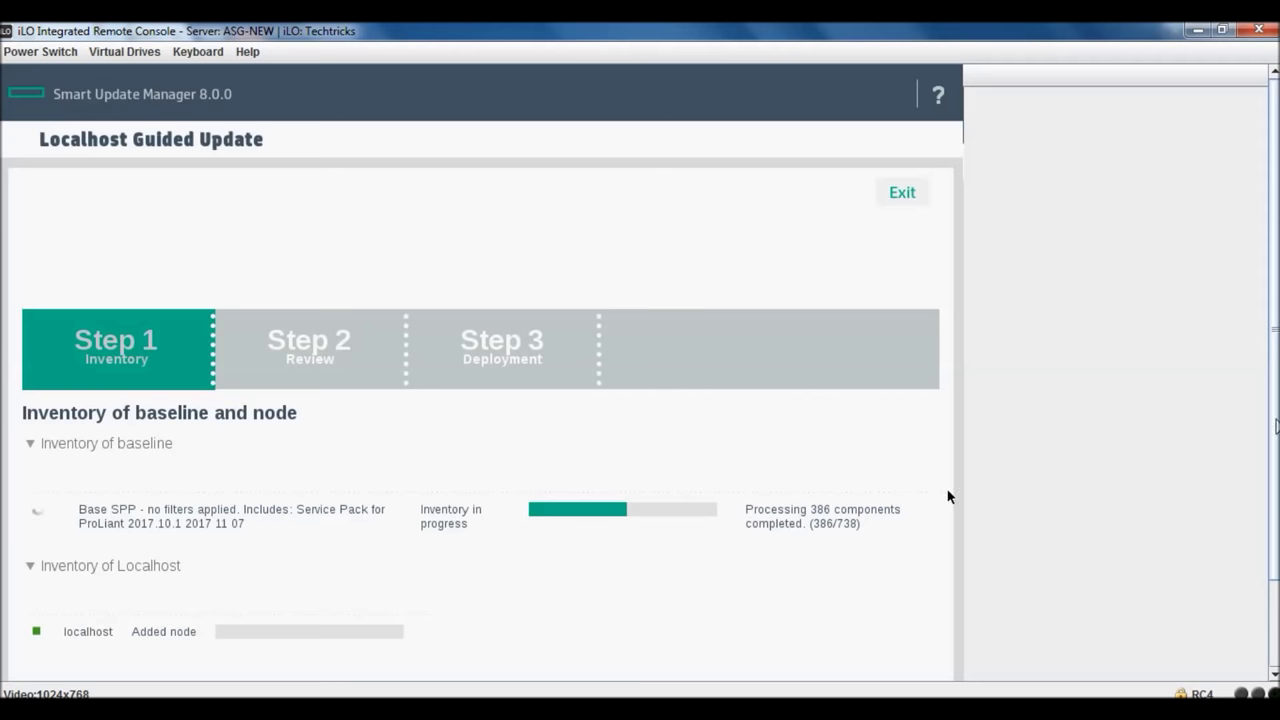
{"action": "scroll", "coordinate": [950, 498], "scroll_direction": "down", "scroll_amount": 2}
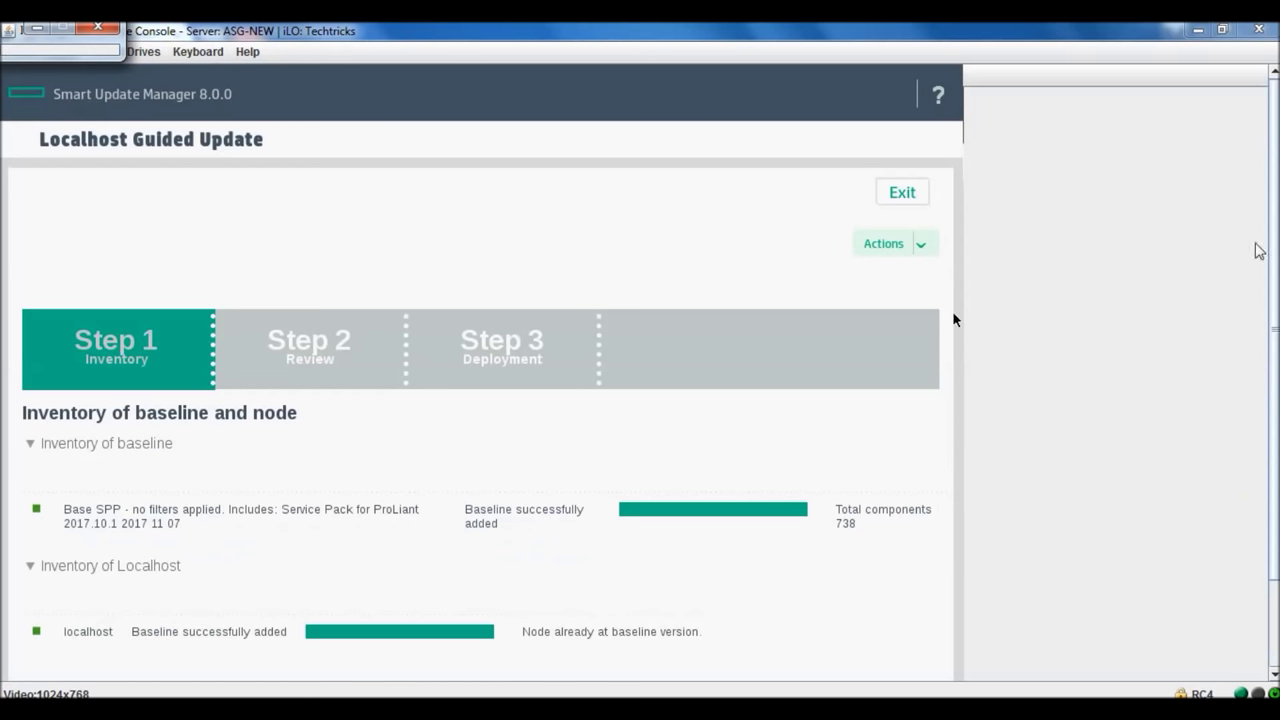
- Go to Step 2 Review and scroll through the components, including iLO 4 2.55 and ROM P92 2.52
{"action": "scroll", "coordinate": [953, 318], "scroll_direction": "down", "scroll_amount": 2}
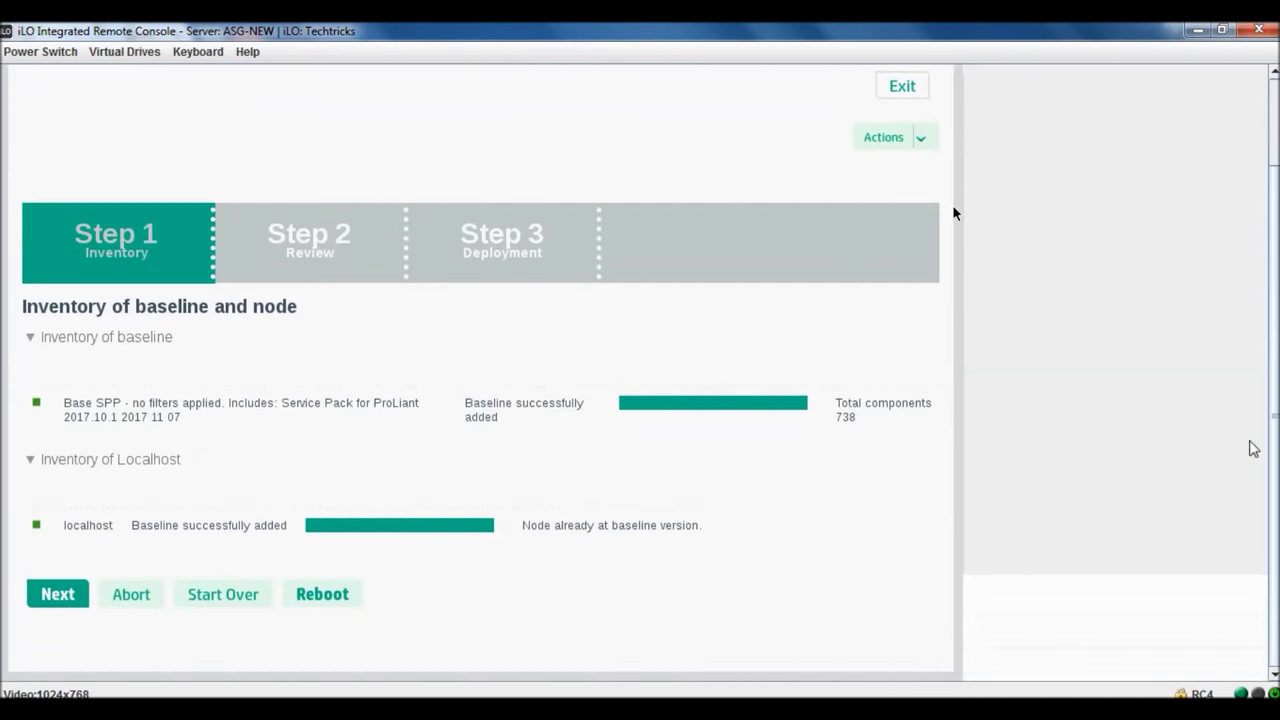
{"action": "left_click", "coordinate": [65, 600]}
{"action": "scroll", "coordinate": [953, 303], "scroll_direction": "down", "scroll_amount": 2}
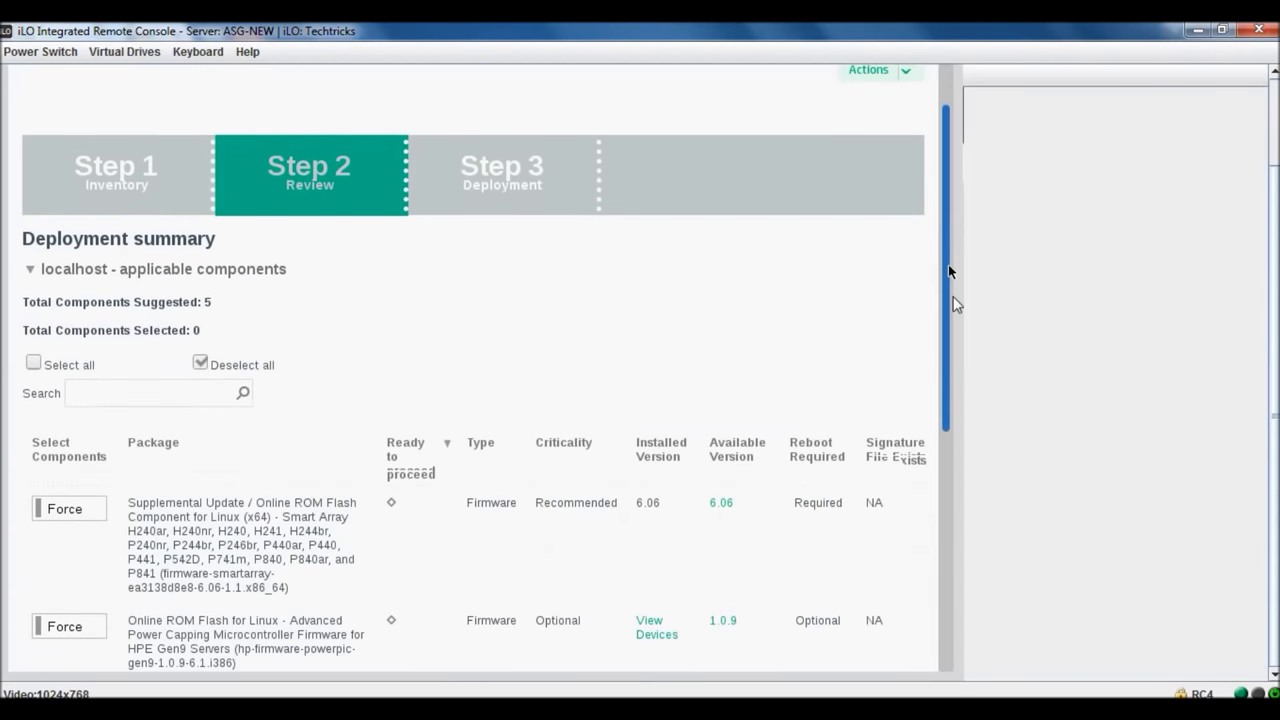
{"action": "left_click_drag", "start_coordinate": [950, 272], "coordinate": [960, 381]}
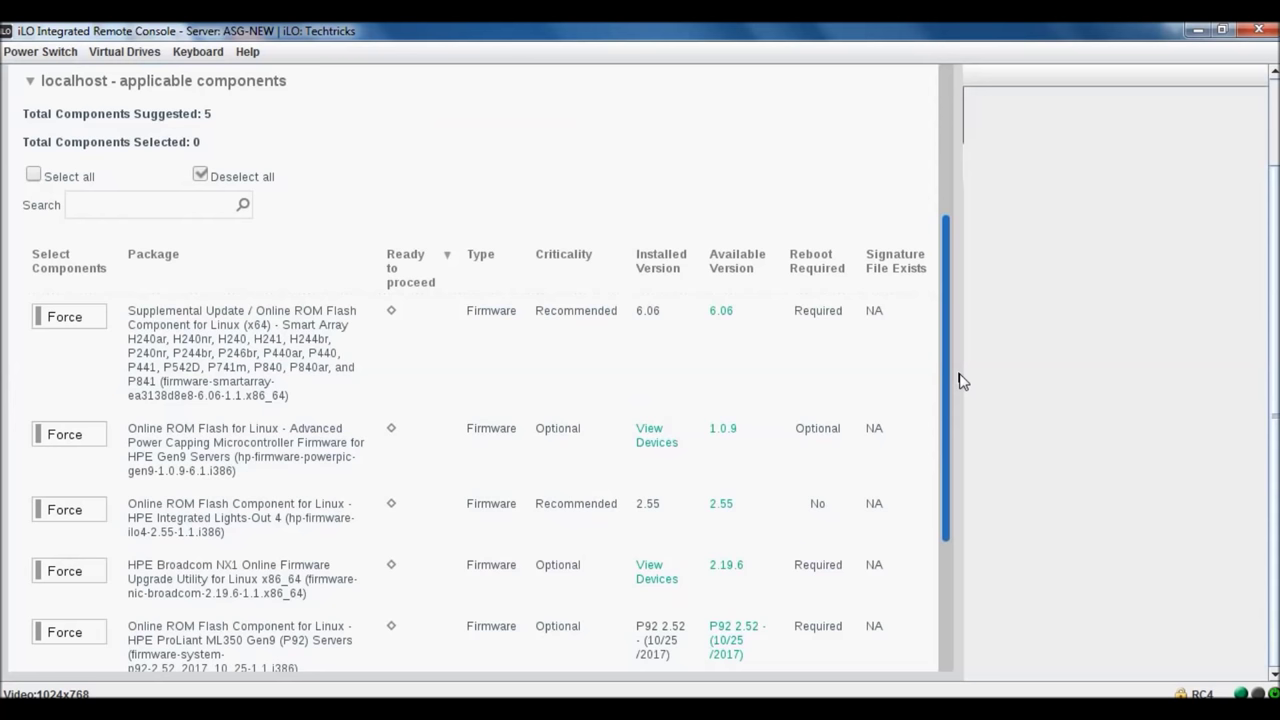
{"action": "left_click_drag", "start_coordinate": [959, 381], "coordinate": [959, 444]}
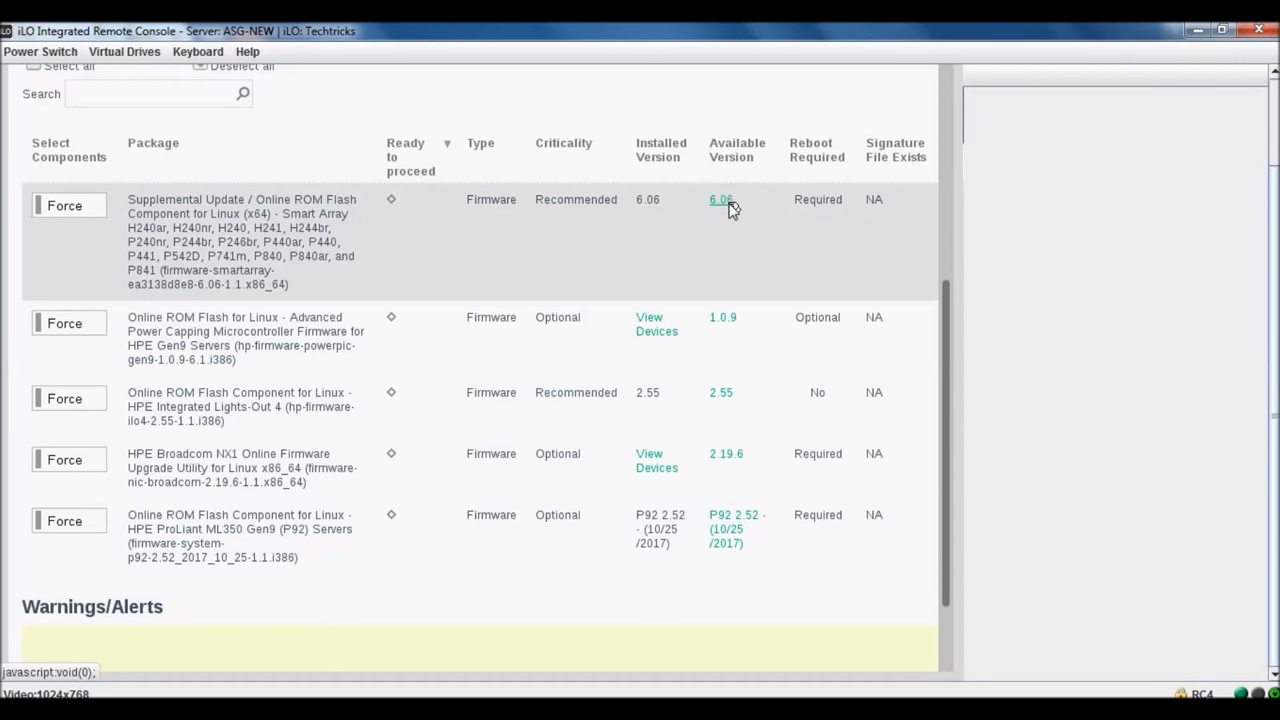
{"action": "scroll", "coordinate": [948, 333], "scroll_direction": "down", "scroll_amount": 1}
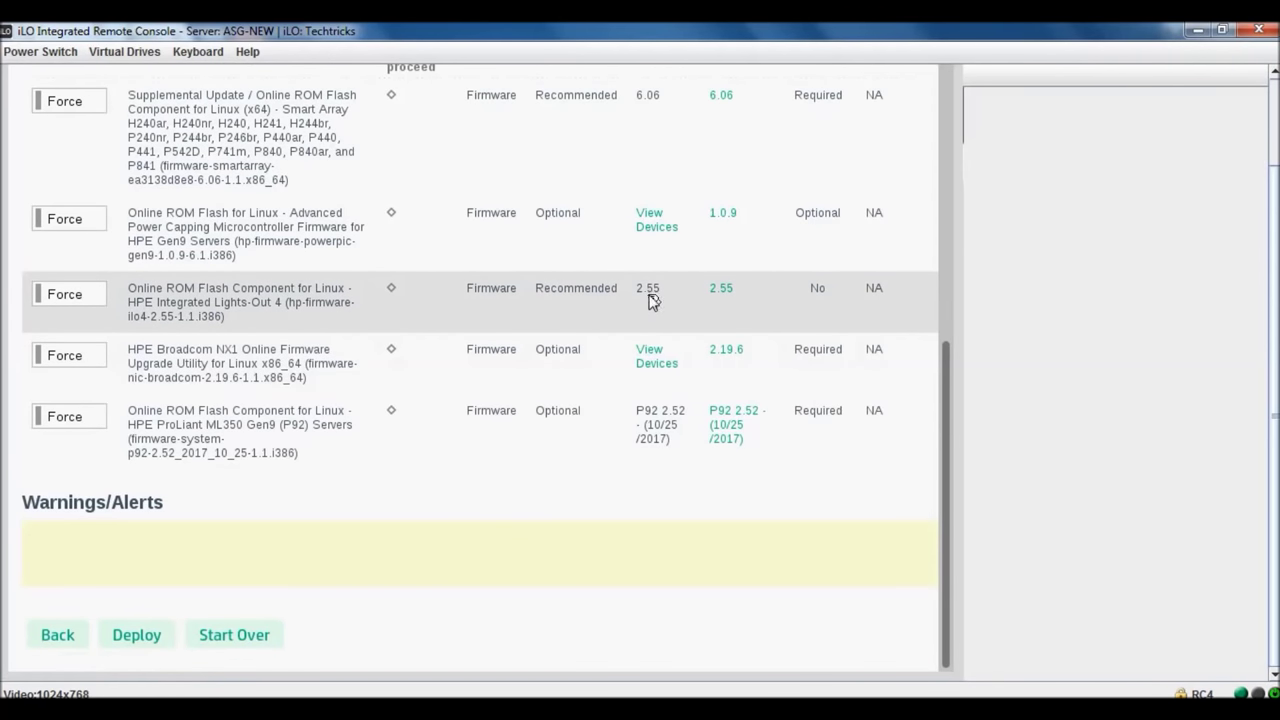
{"action": "scroll", "coordinate": [950, 320], "scroll_direction": "up", "scroll_amount": 1}
{"action": "scroll", "coordinate": [950, 320], "scroll_direction": "down", "scroll_amount": 1}
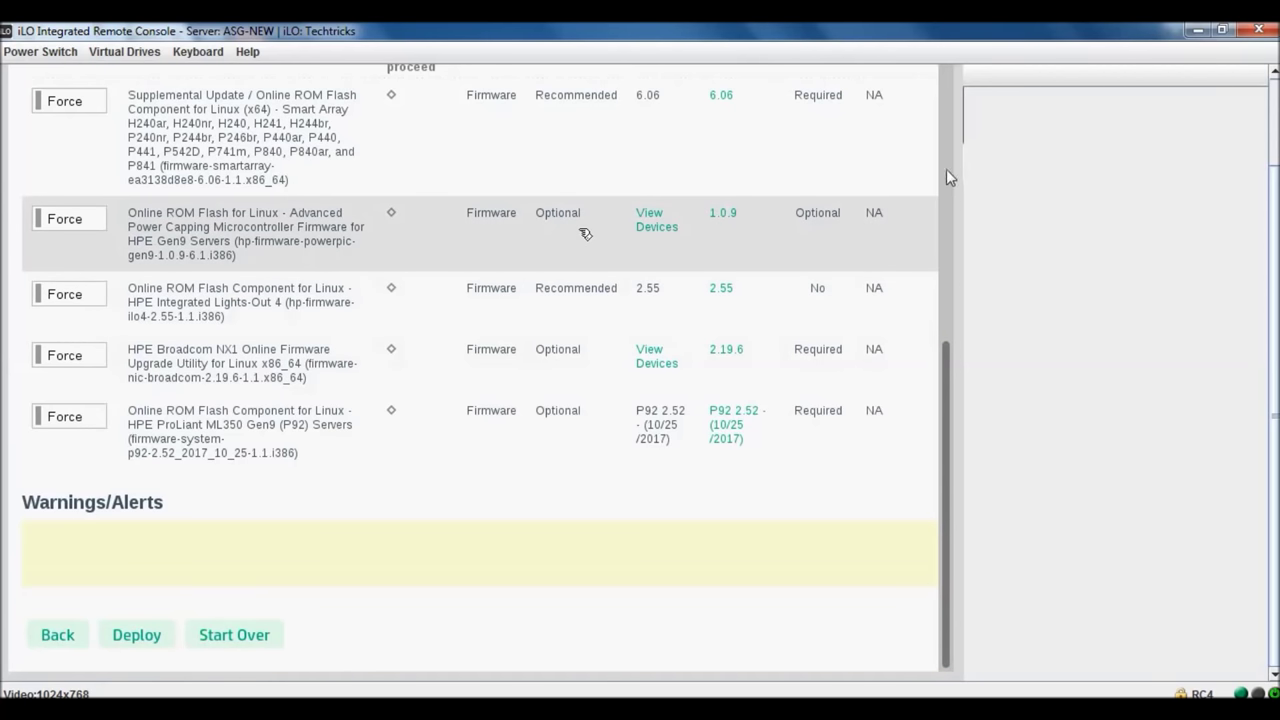
{"action": "scroll", "coordinate": [1276, 380], "scroll_direction": "up", "scroll_amount": 1}
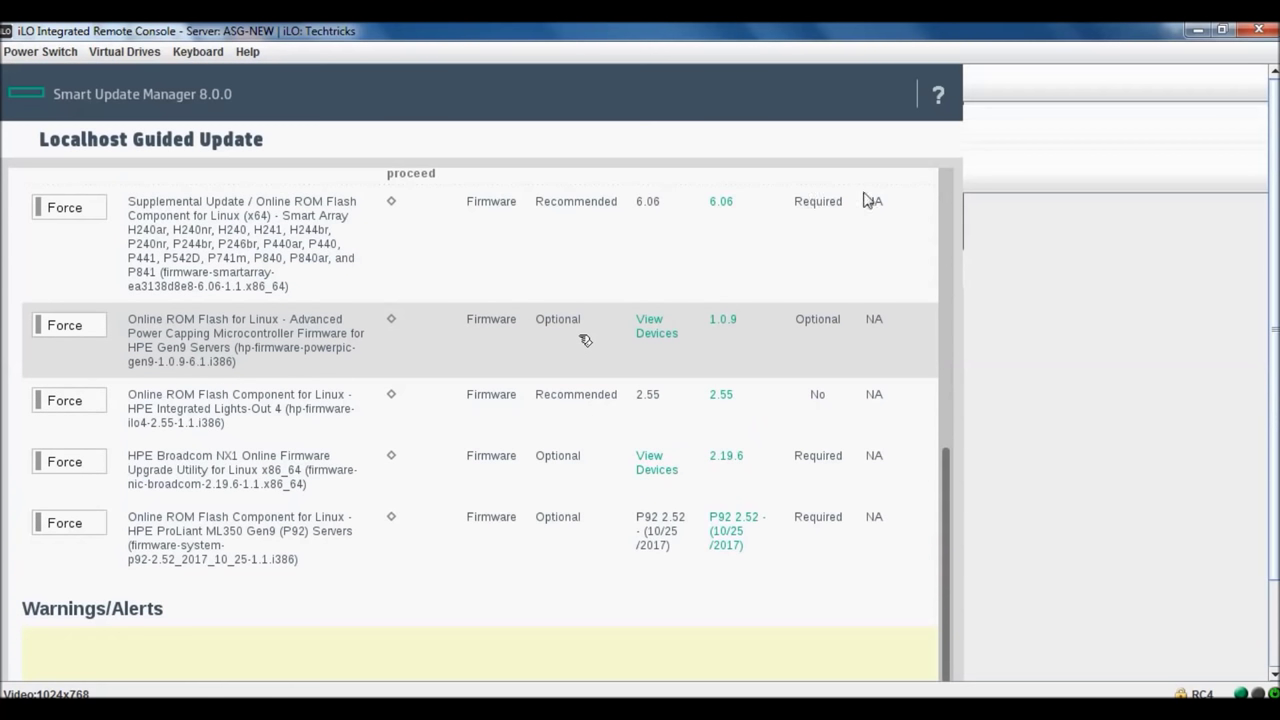
{"action": "scroll", "coordinate": [946, 470], "scroll_direction": "down", "scroll_amount": 1}
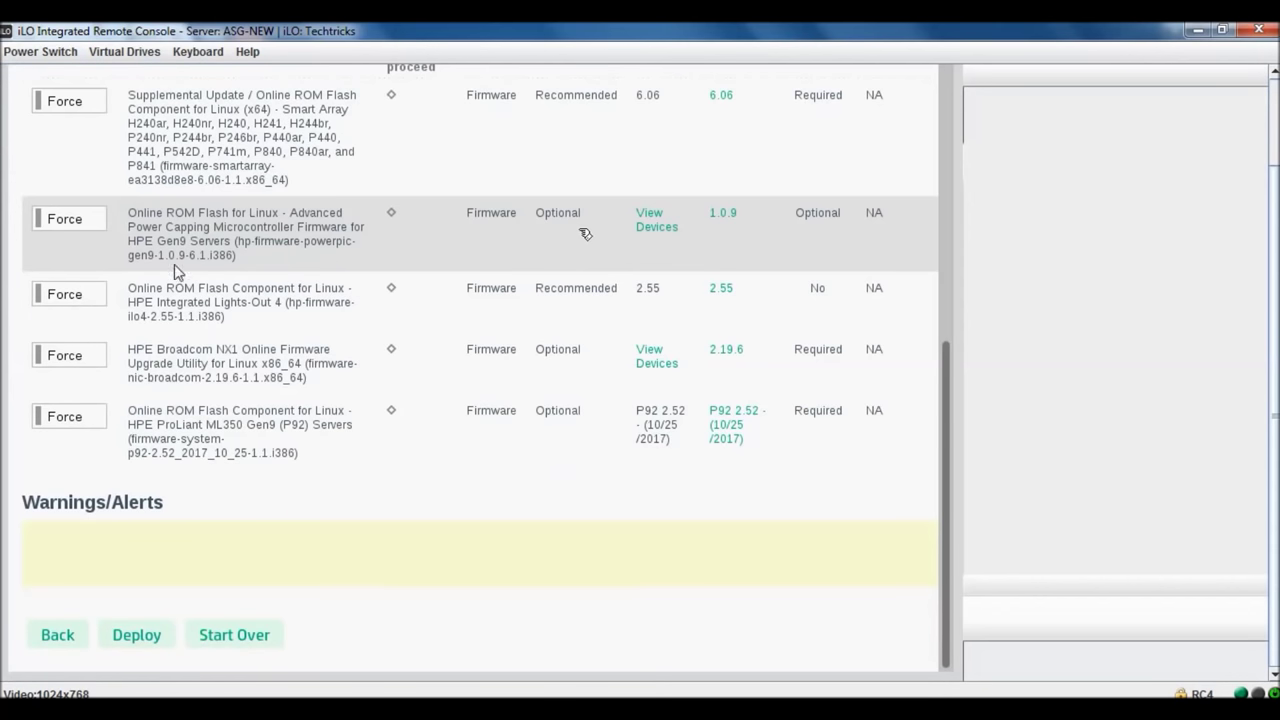
- Force the Advanced Power Capping Microcontroller firmware 1.0.9 and start deploying the selected firmware
{"action": "right_click", "coordinate": [960, 698]}
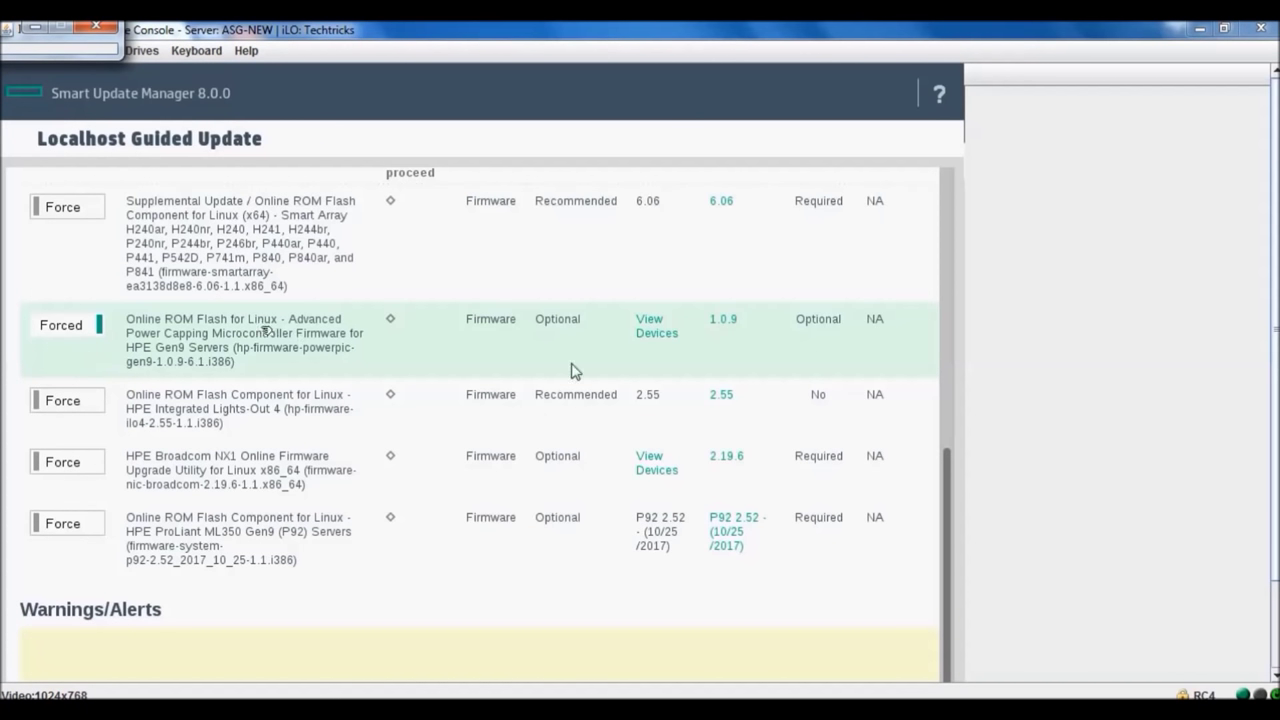
{"action": "left_click", "coordinate": [950, 462]}
{"action": "mouse_move", "coordinate": [950, 485]}
{"action": "left_mouse_down"}
{"action": "mouse_move", "coordinate": [948, 317]}
{"action": "mouse_move", "coordinate": [946, 461]}
{"action": "left_mouse_up"}
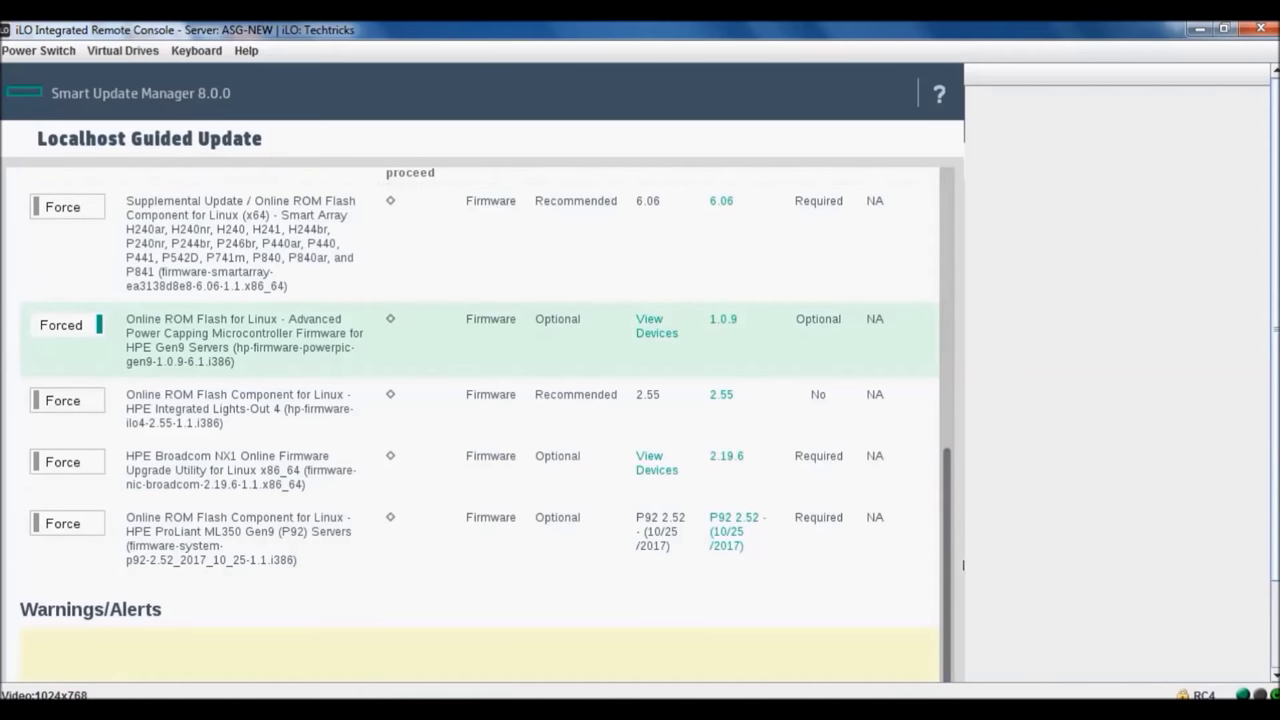
{"action": "scroll", "coordinate": [963, 565], "scroll_direction": "down", "scroll_amount": 2}
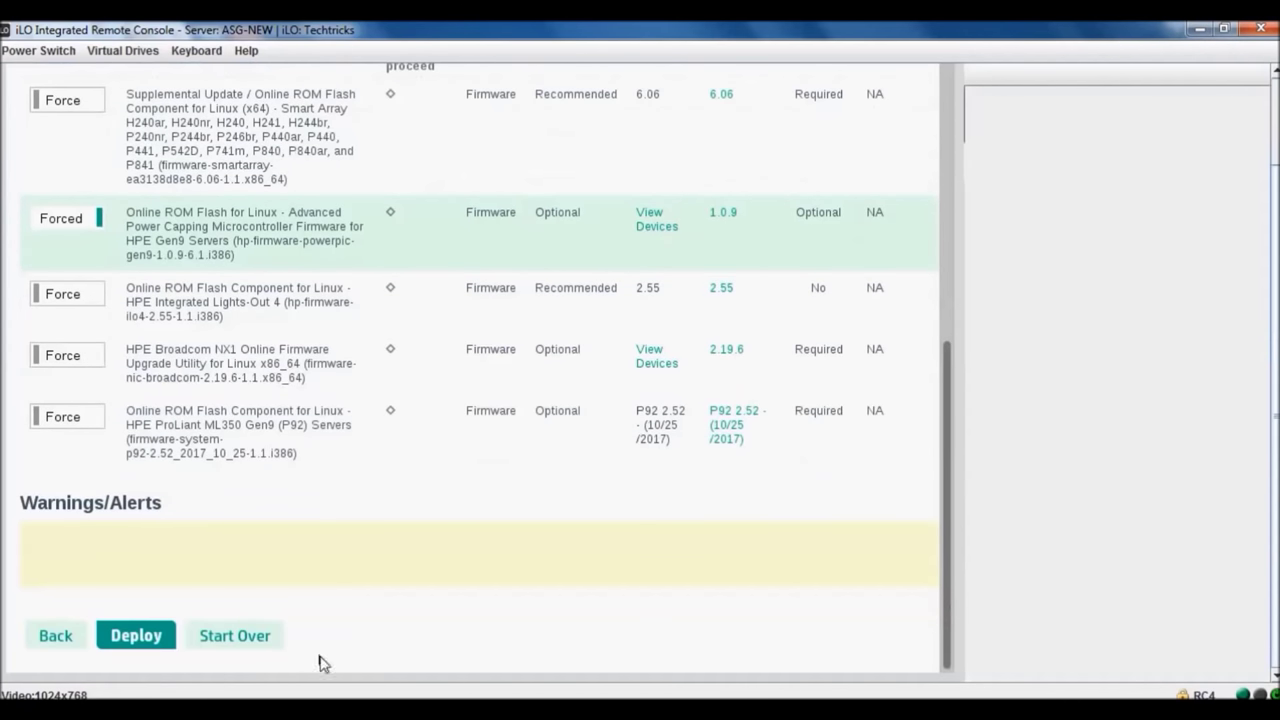
{"action": "left_click", "coordinate": [128, 638]}
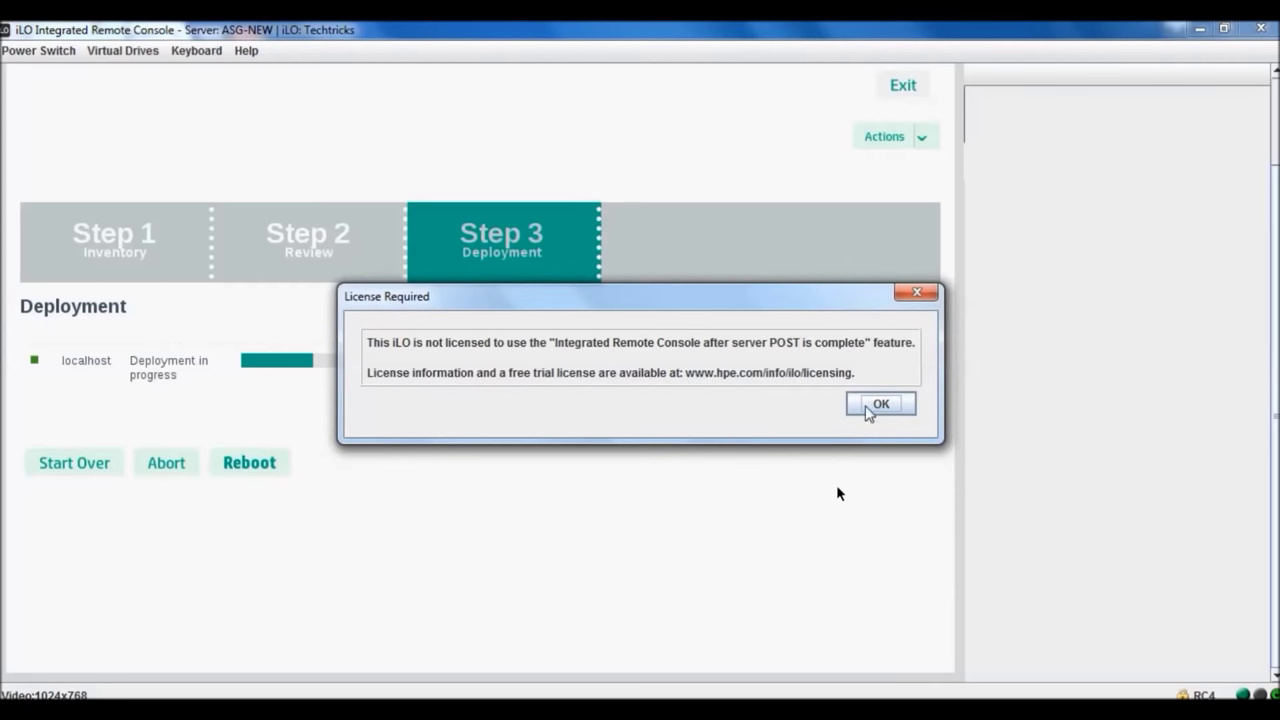
- Acknowledge the License Required notice and dismiss the new-mail notification while deployment runs and iLO resets
{"action": "left_click", "coordinate": [866, 407]}
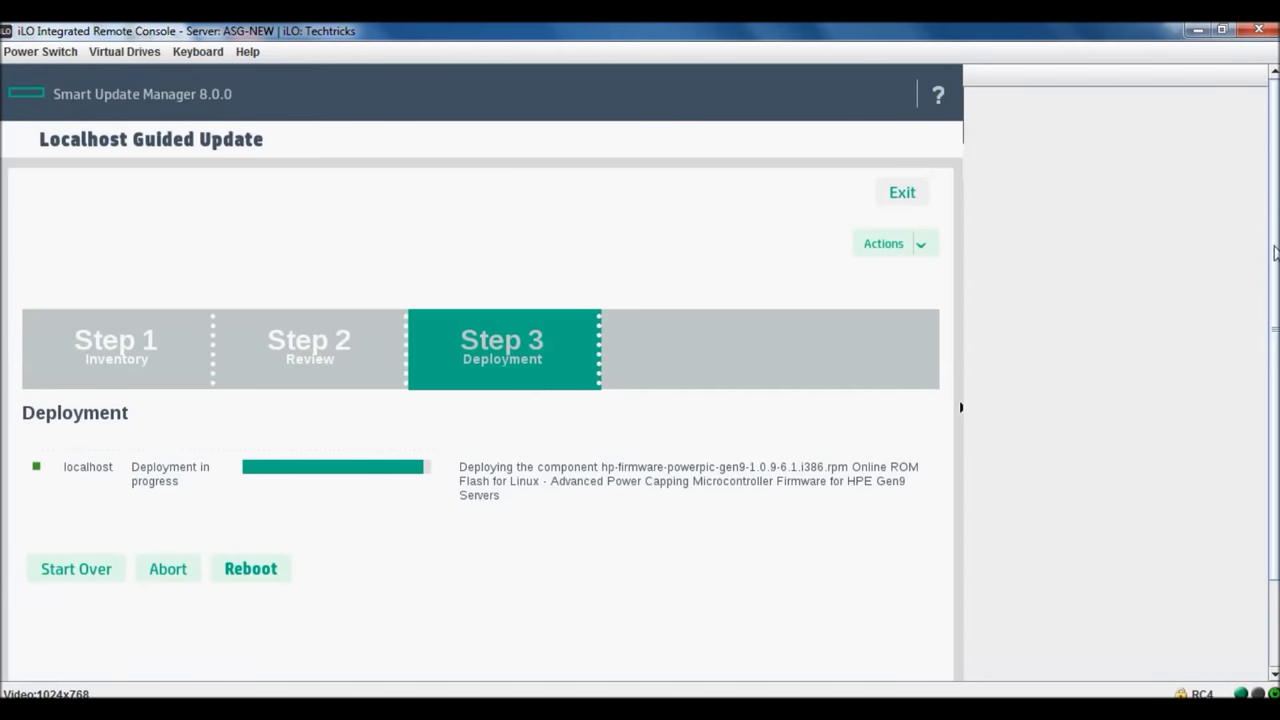
{"action": "left_click_drag", "start_coordinate": [1275, 290], "coordinate": [1266, 394]}
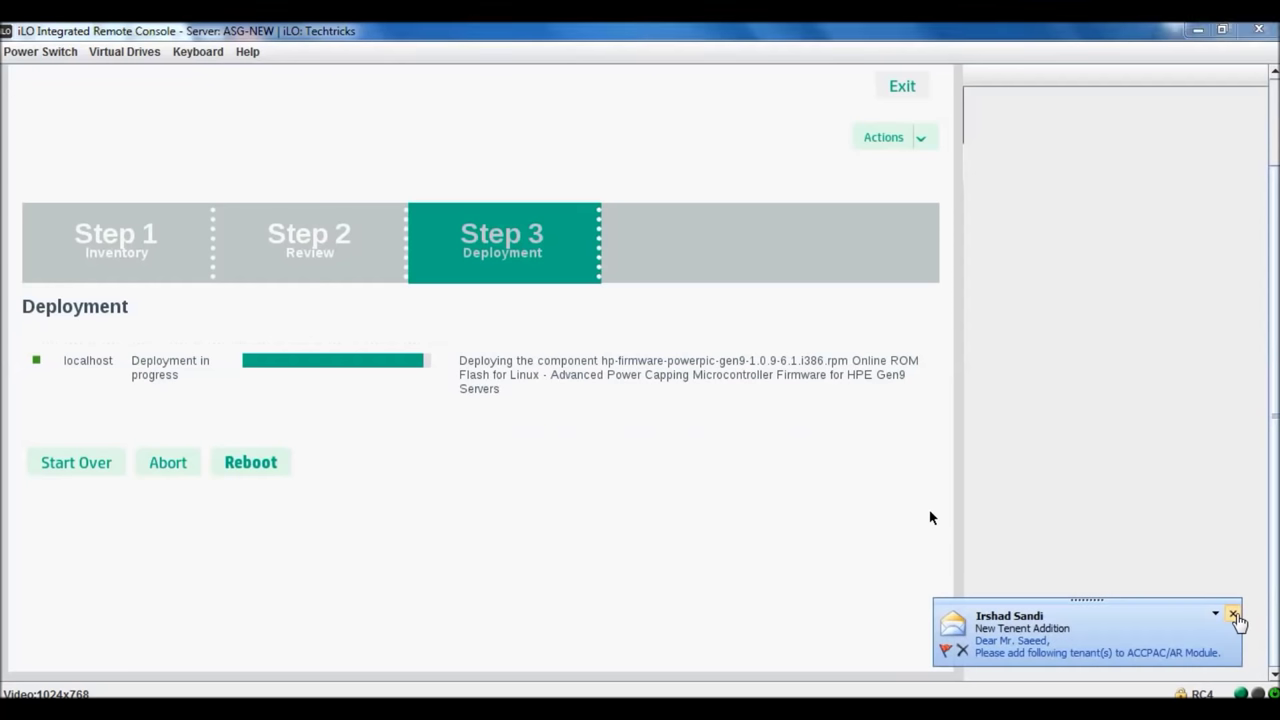
{"action": "left_click", "coordinate": [1234, 614]}
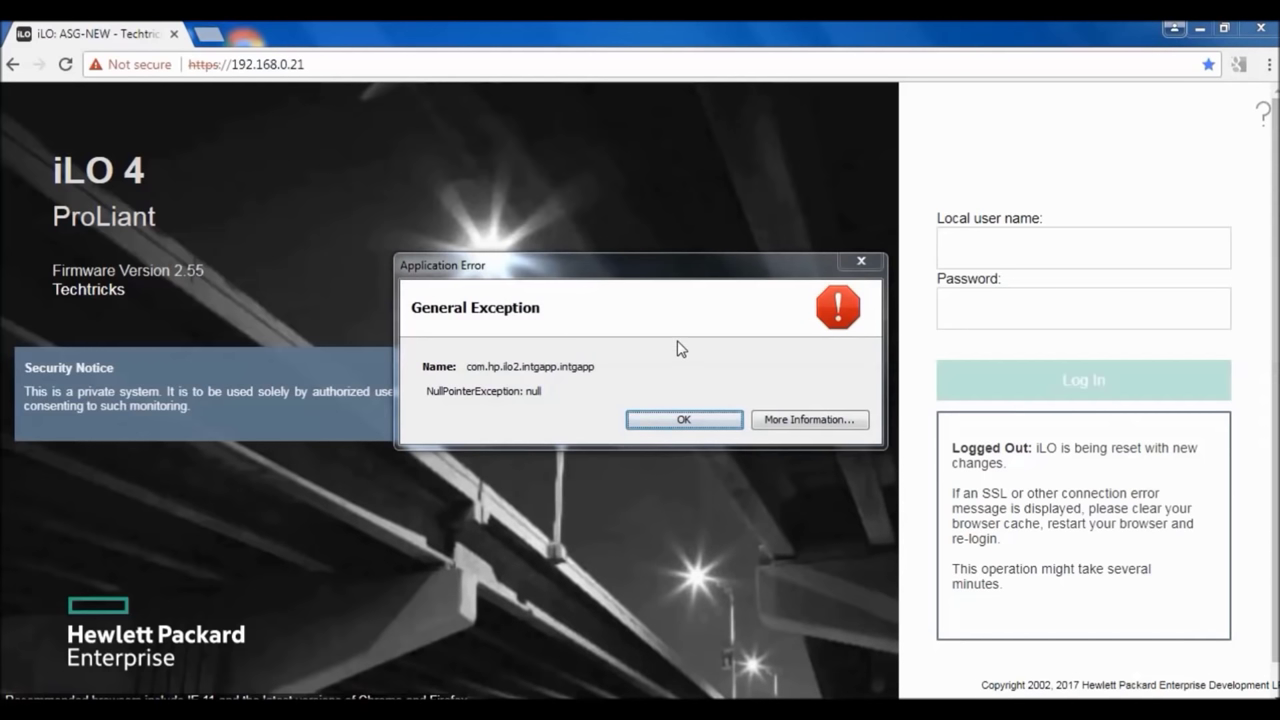
- Dismiss the General Exception NullPointerException error on the iLO login page
{"action": "left_click", "coordinate": [810, 420]}
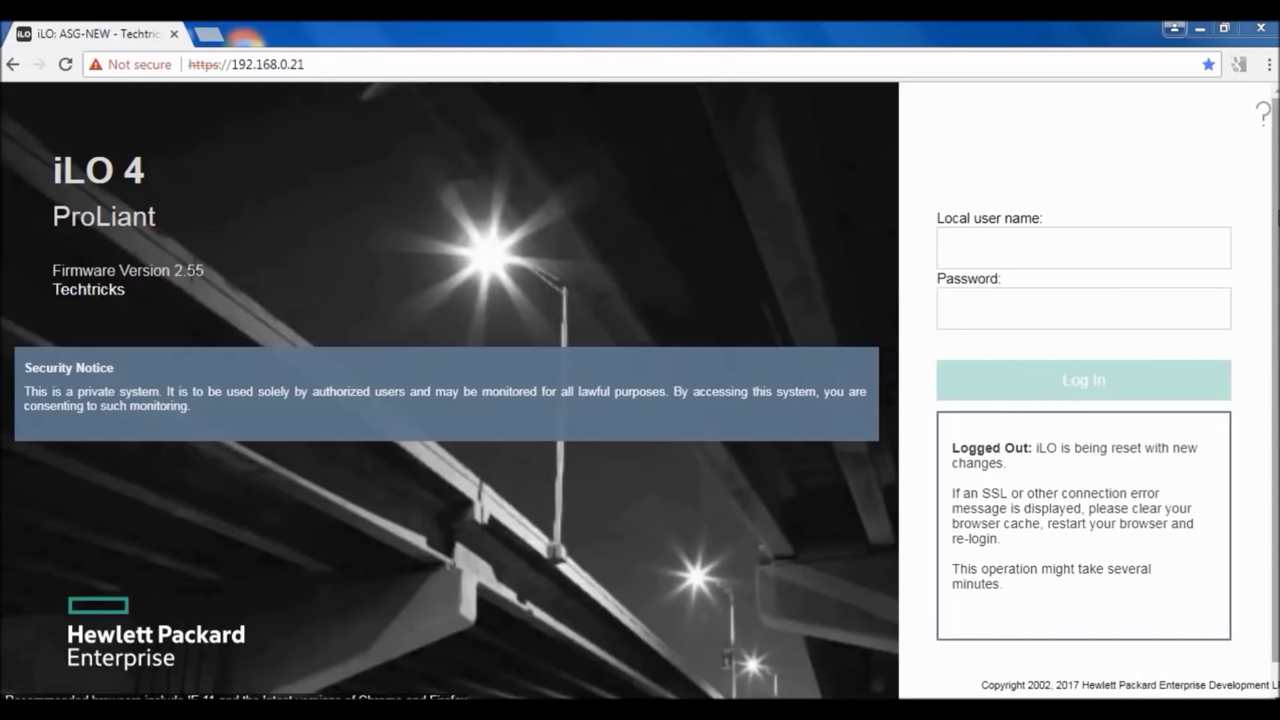
{"action": "scroll", "coordinate": [1083, 480], "scroll_direction": "down", "scroll_amount": 1}
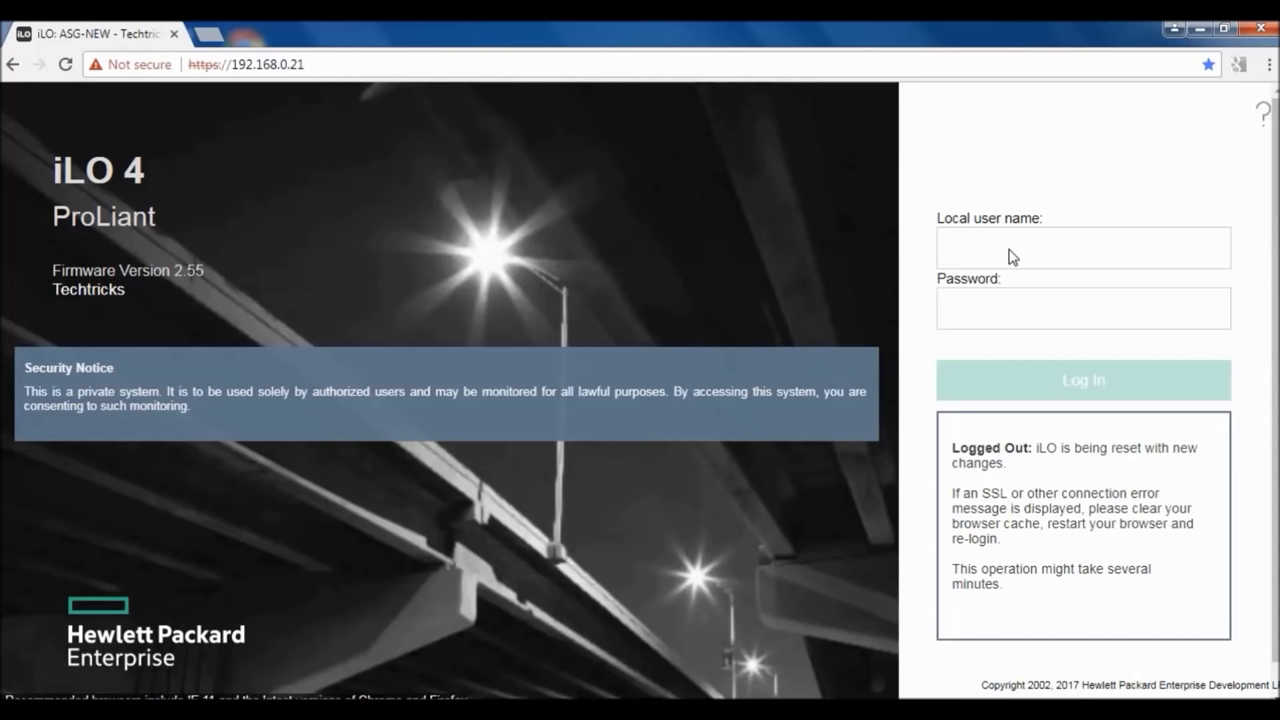
{"action": "scroll", "coordinate": [1275, 387], "scroll_direction": "down", "scroll_amount": 2}
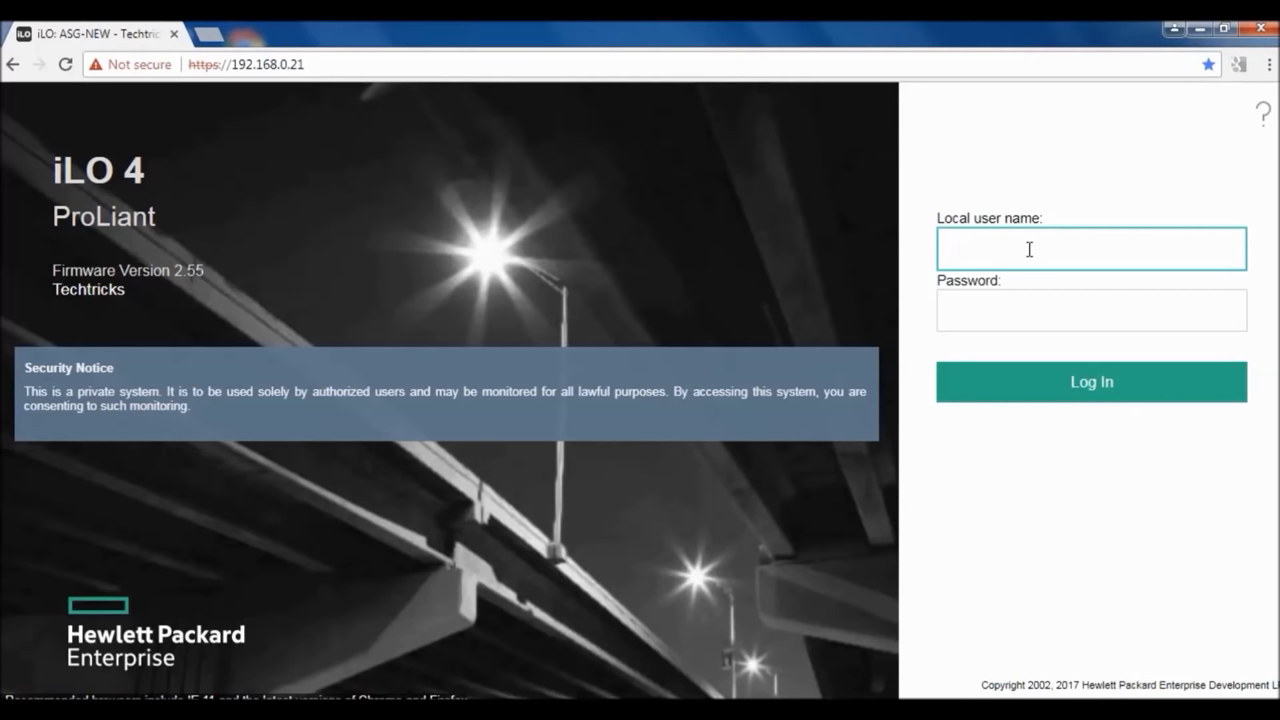
- Sign back in to iLO with the user name and password
{"action": "type", "text": "demo"}
{"action": "key", "text": "Tab"}
{"action": "type", "text": "•••••"}
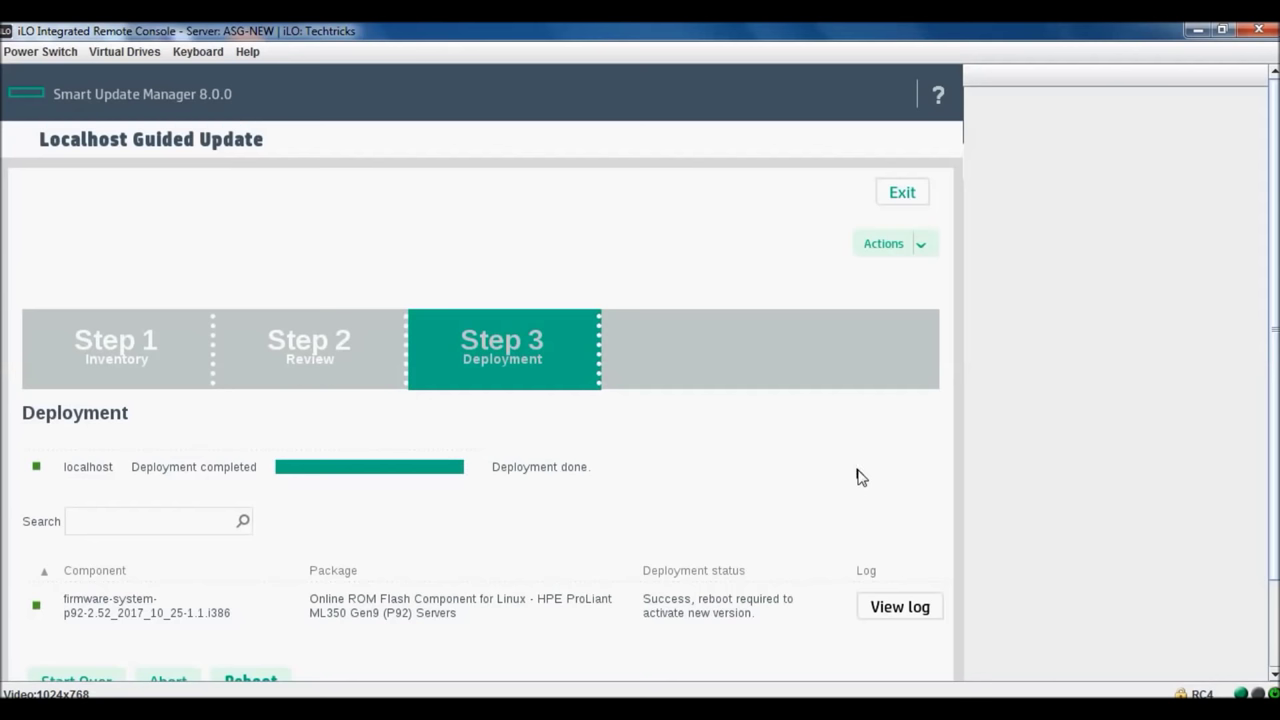
{"action": "scroll", "coordinate": [934, 459], "scroll_direction": "down", "scroll_amount": 3}
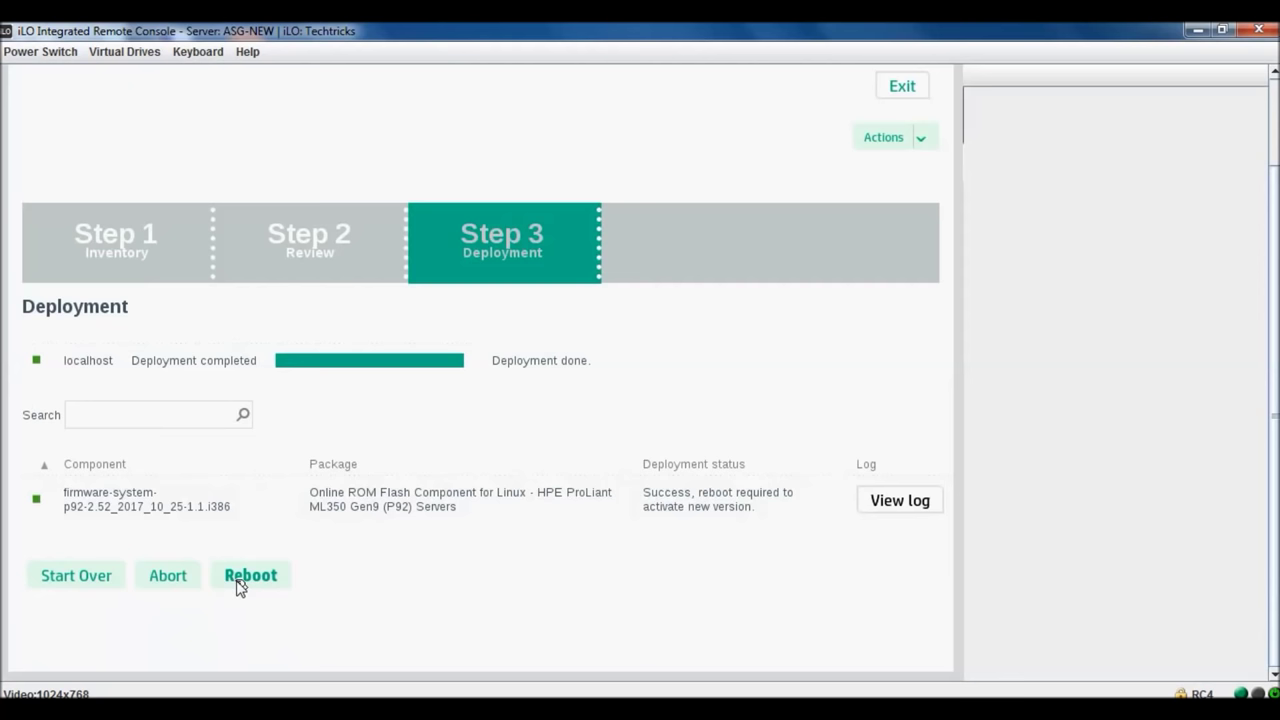
{"action": "left_click", "coordinate": [921, 142]}
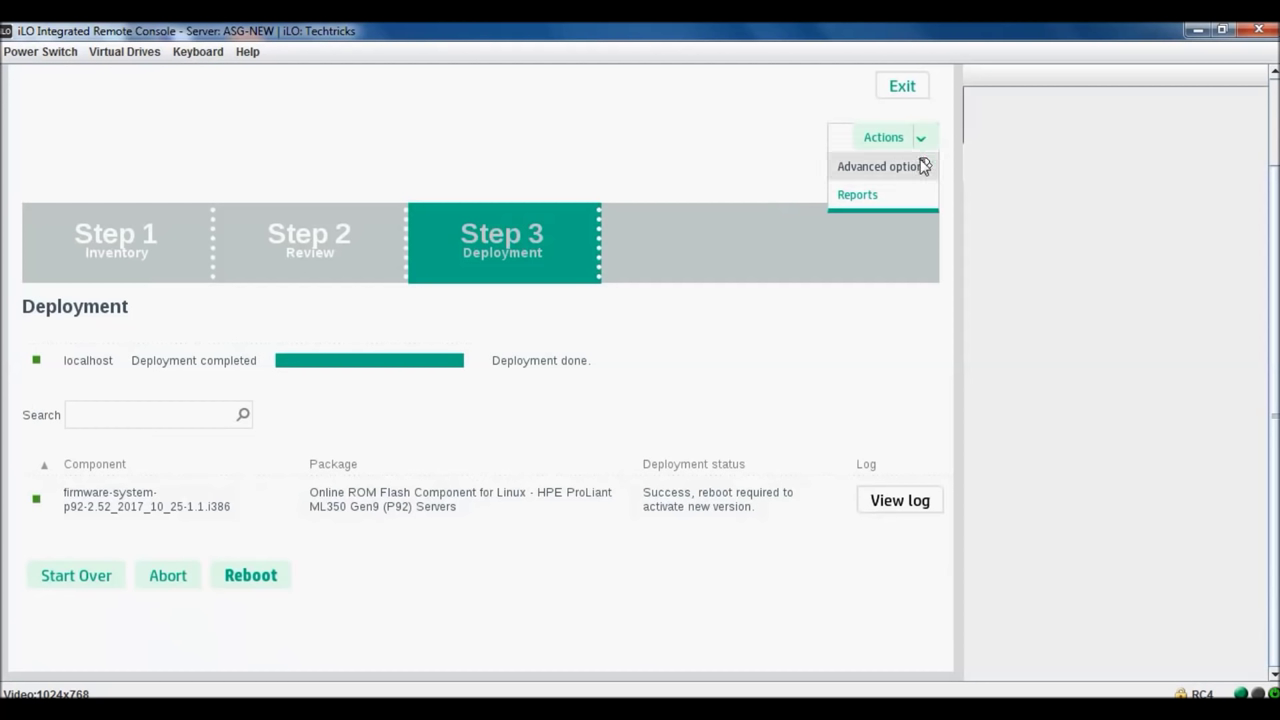
{"action": "left_click", "coordinate": [922, 166]}
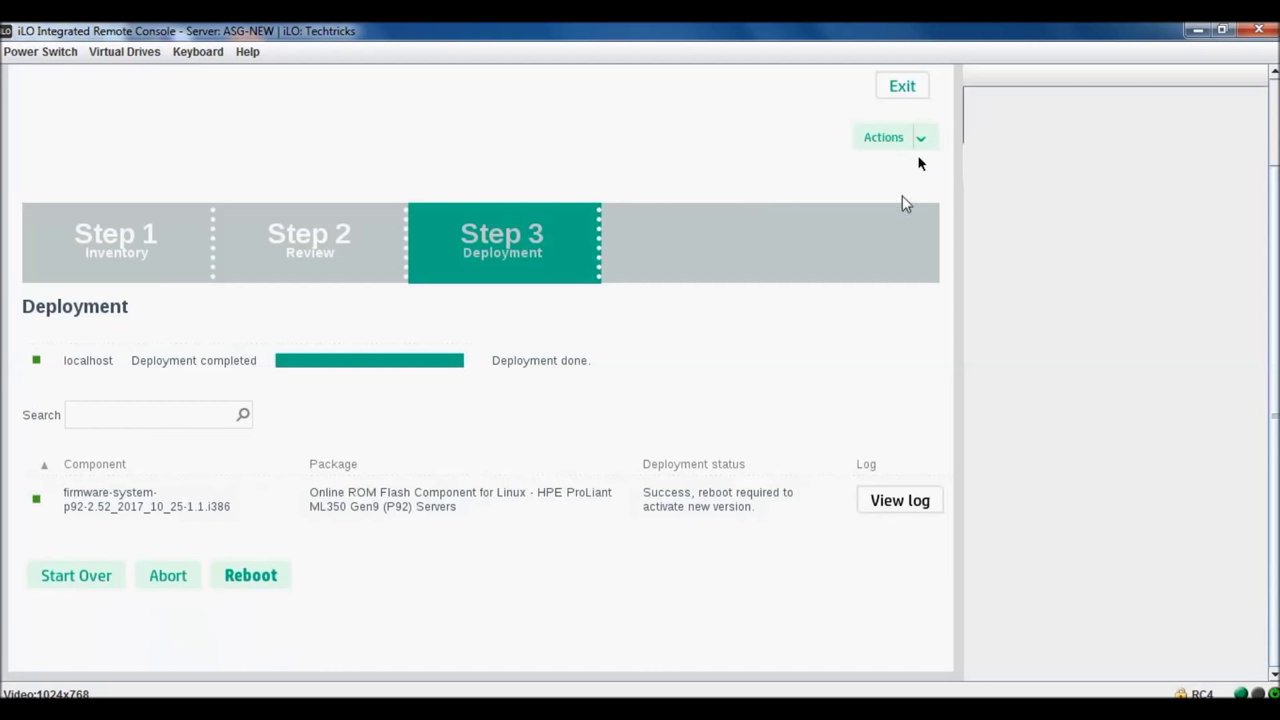